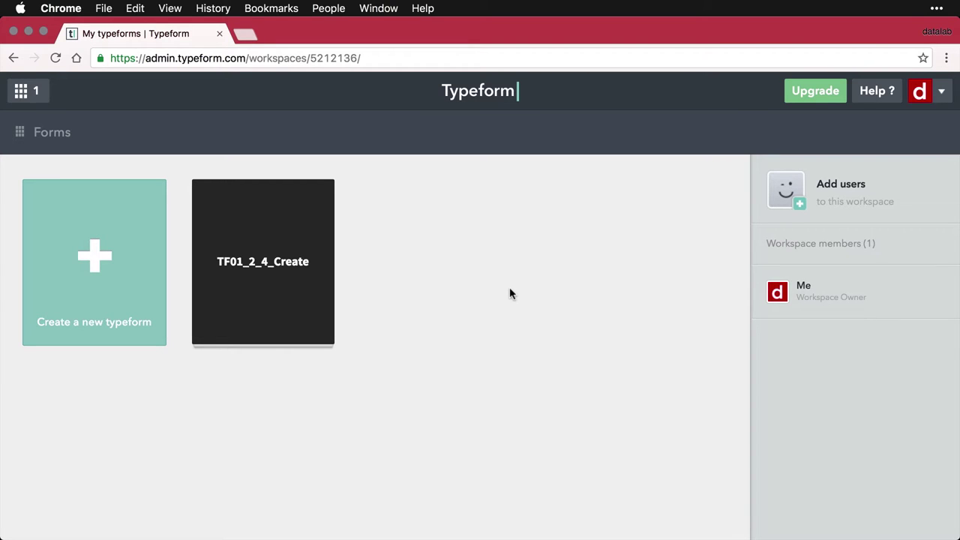
Step: Create a new typeform from scratch in English, named TF01_3_1_Text, and start building it
{"action": "left_click", "coordinate": [85, 259]}
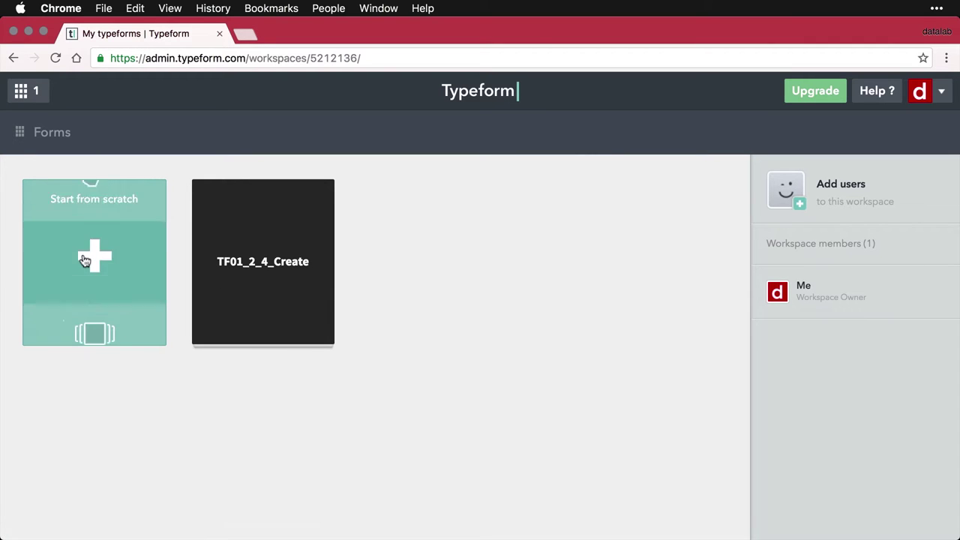
{"action": "left_click", "coordinate": [93, 216]}
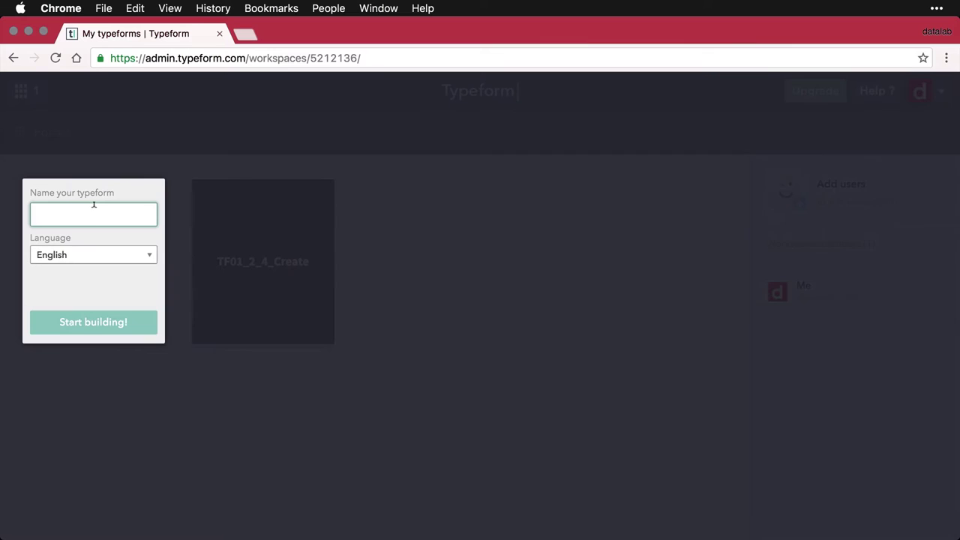
{"action": "type", "text": "TF01_3_1_Text"}
{"action": "left_click", "coordinate": [96, 324]}
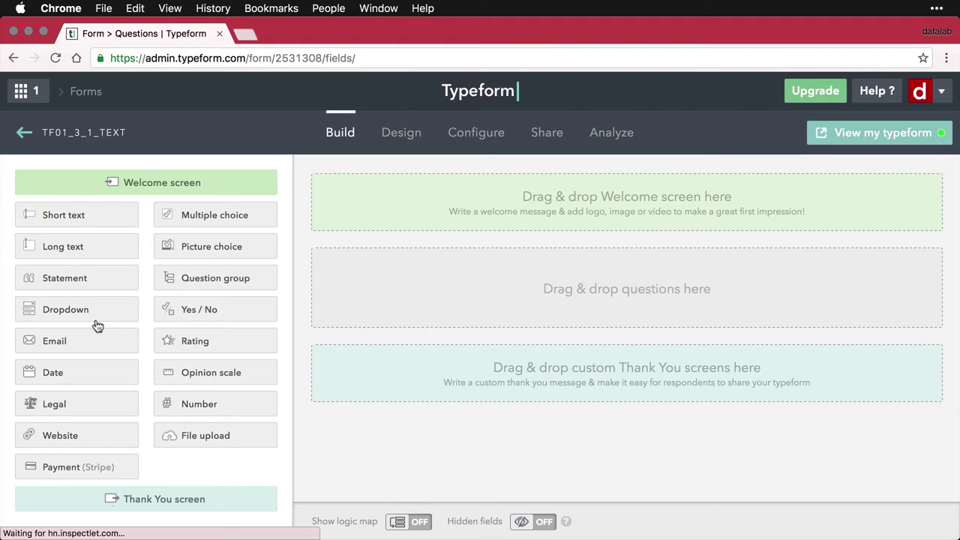
Step: Add a welcome screen to the form and upload datalab.cc logo.png as its image
{"action": "key", "text": "ctrl+super+f"}
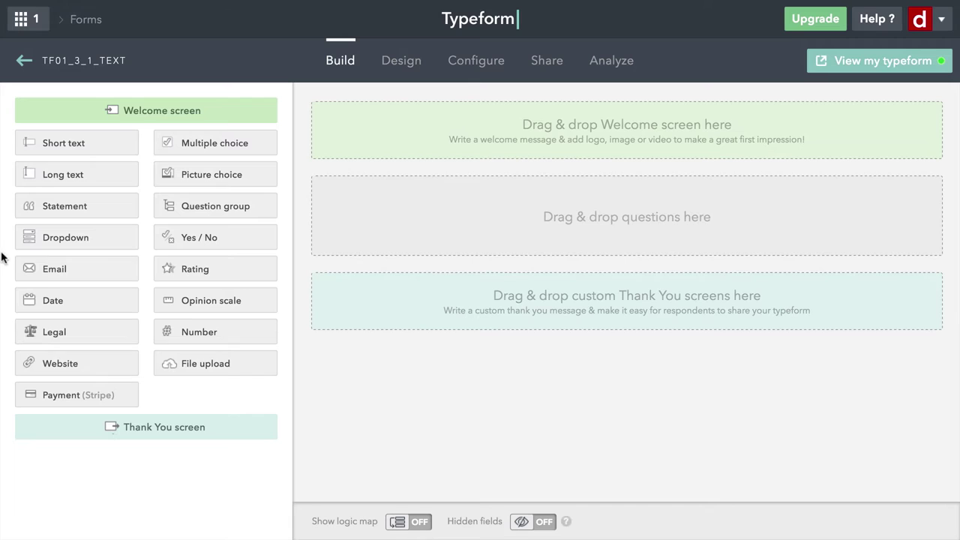
{"action": "left_click_drag", "start_coordinate": [145, 113], "coordinate": [539, 141]}
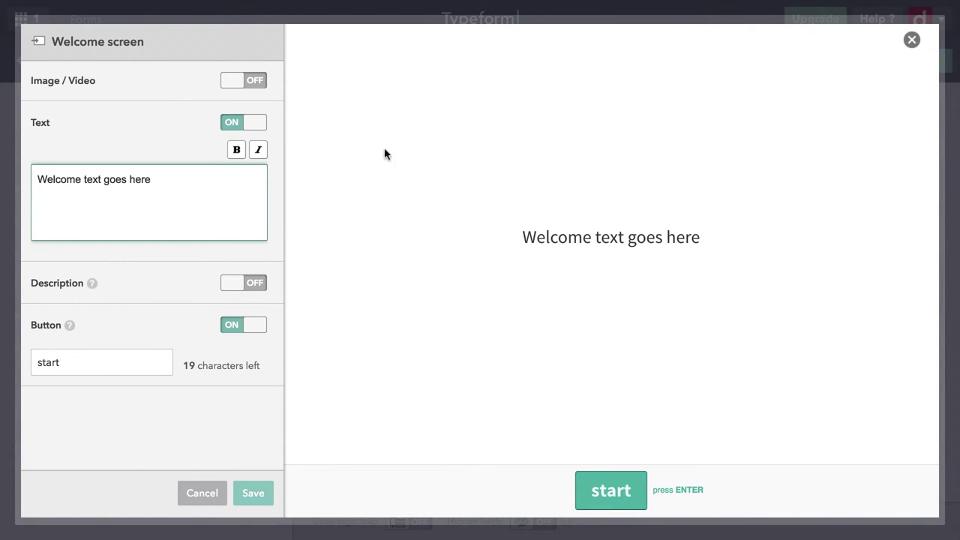
{"action": "left_click", "coordinate": [237, 88]}
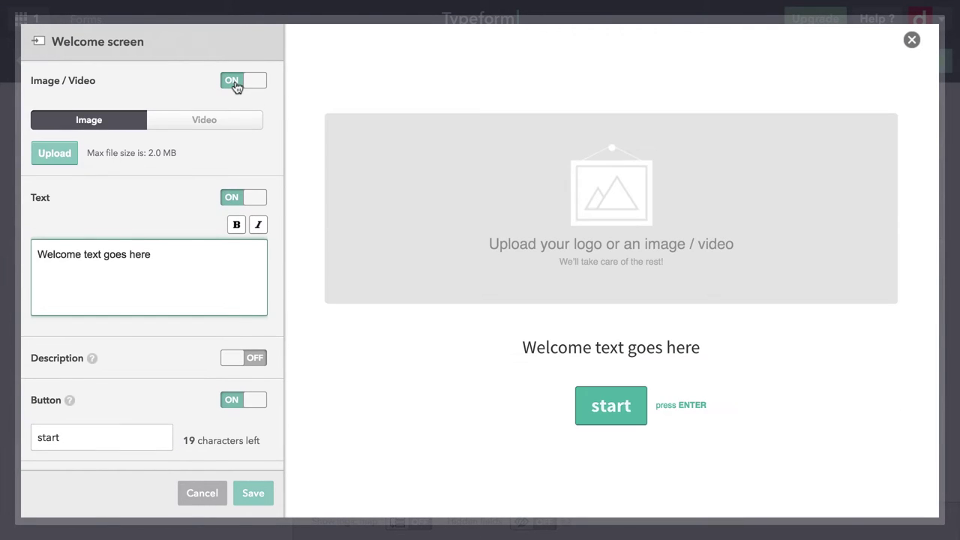
{"action": "left_click", "coordinate": [63, 153]}
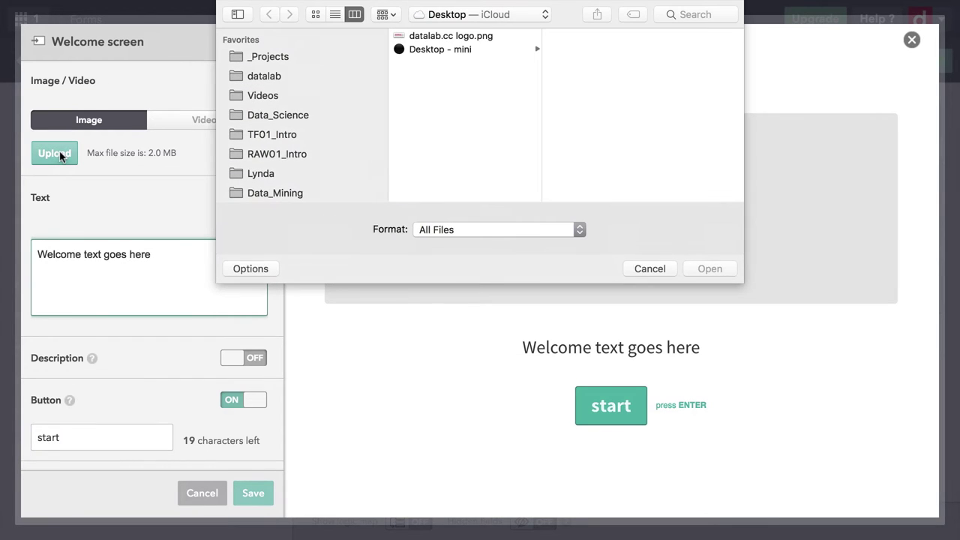
{"action": "left_click", "coordinate": [455, 38]}
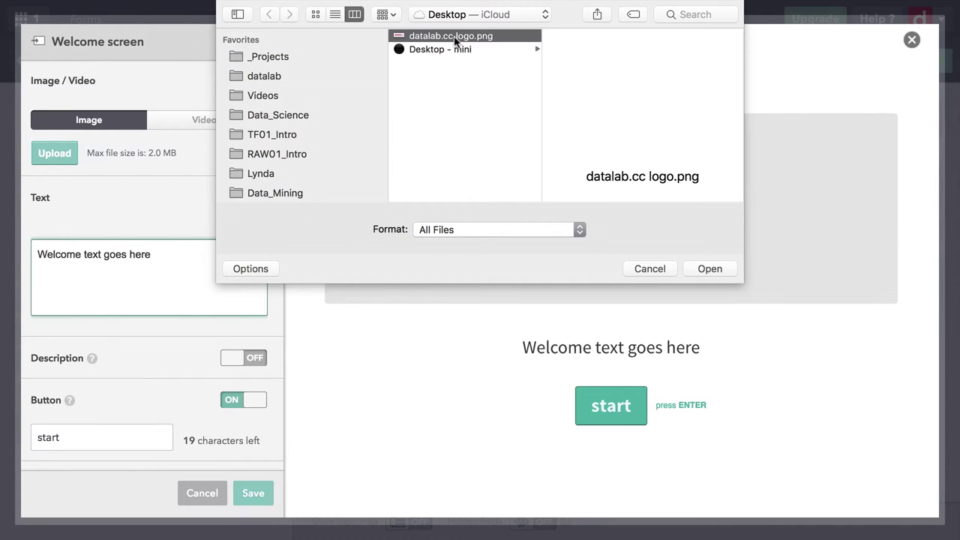
{"action": "left_click", "coordinate": [708, 272]}
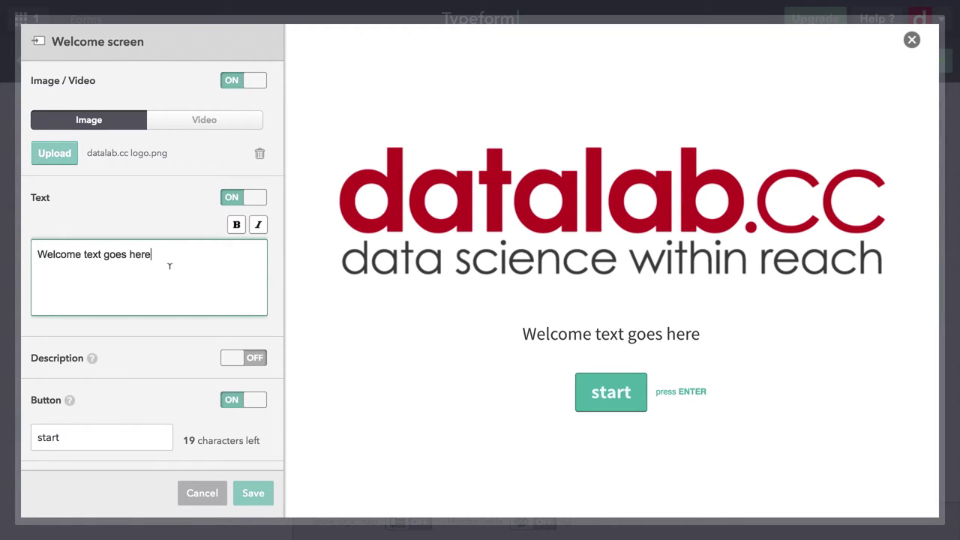
Step: Replace the welcome screen's text with "A hands-on introduction to Typeform." and save the screen
{"action": "key", "text": "BackSpace"}
{"action": "key", "text": "BackSpace"}
{"action": "key", "text": "BackSpace"}
{"action": "key", "text": "BackSpace"}
{"action": "key", "text": "BackSpace"}
{"action": "key", "text": "BackSpace"}
{"action": "key", "text": "BackSpace"}
{"action": "key", "text": "BackSpace"}
{"action": "key", "text": "BackSpace"}
{"action": "key", "text": "BackSpace"}
{"action": "key", "text": "BackSpace"}
{"action": "key", "text": "BackSpace"}
{"action": "key", "text": "BackSpace"}
{"action": "key", "text": "BackSpace"}
{"action": "key", "text": "BackSpace"}
{"action": "key", "text": "BackSpace"}
{"action": "key", "text": "BackSpace"}
{"action": "key", "text": "BackSpace"}
{"action": "key", "text": "BackSpace"}
{"action": "key", "text": "BackSpace"}
{"action": "key", "text": "BackSpace"}
{"action": "key", "text": "BackSpace"}
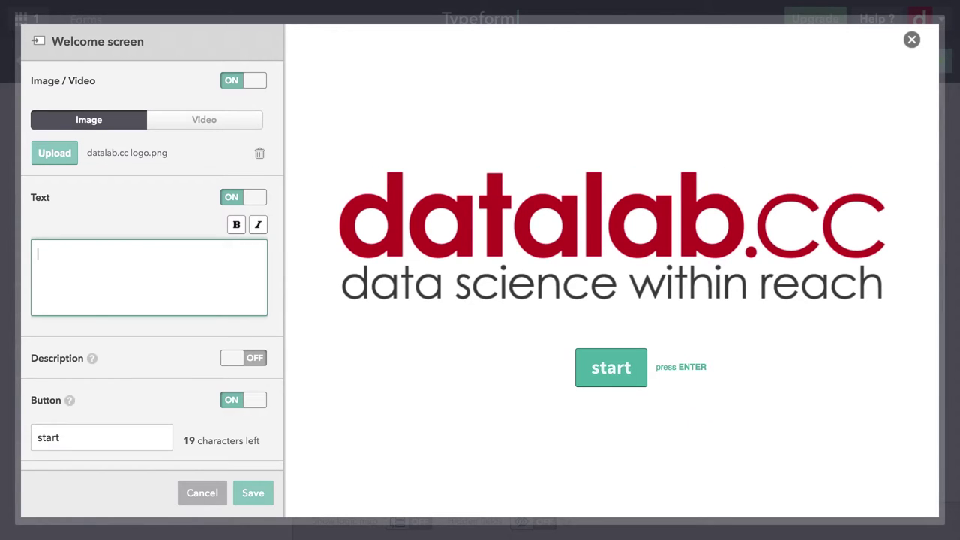
{"action": "type", "text": "A ha"}
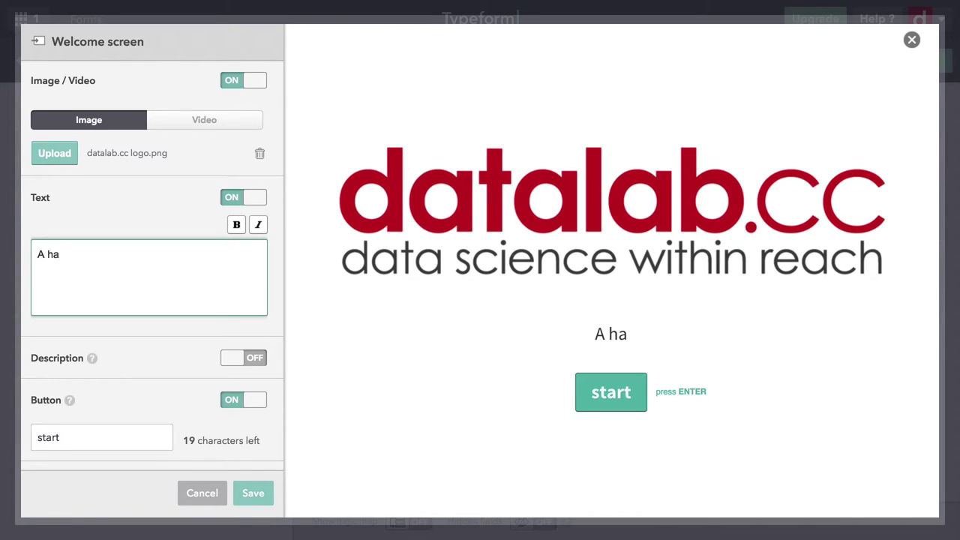
{"action": "type", "text": "nds-"}
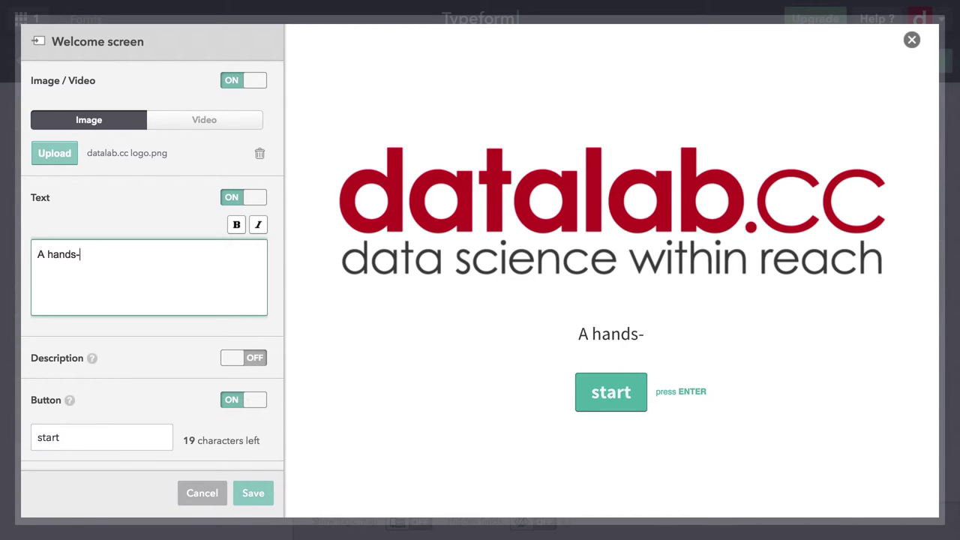
{"action": "type", "text": "on introduc"}
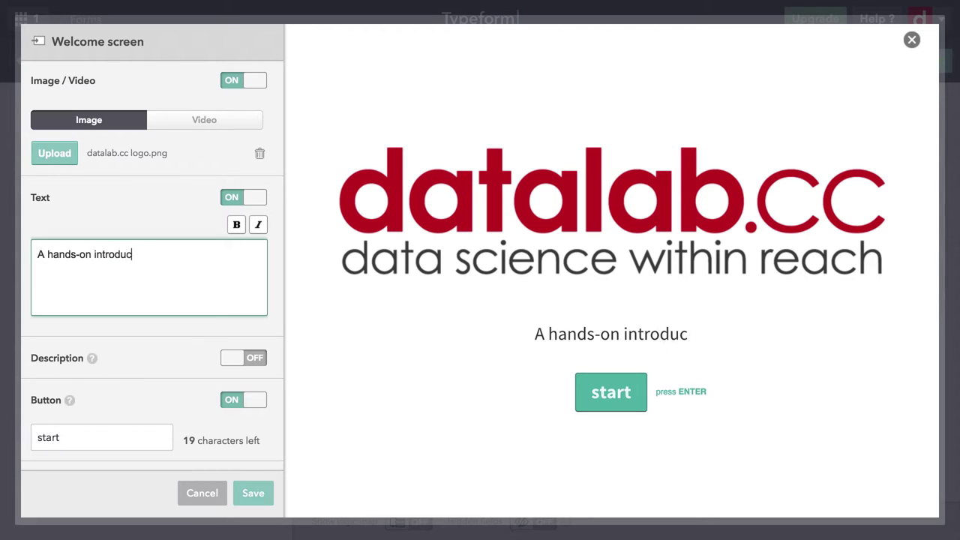
{"action": "type", "text": "tion to Typefor"}
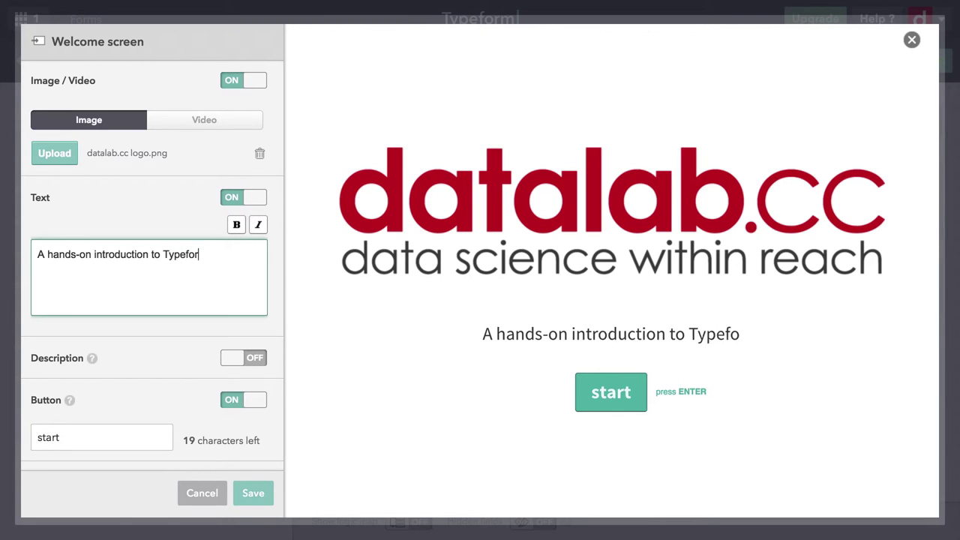
{"action": "type", "text": "m."}
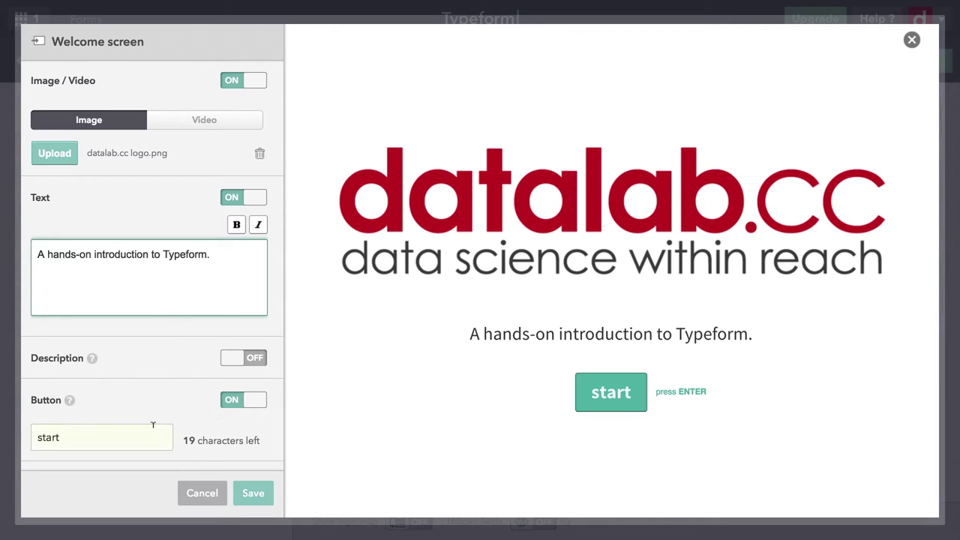
{"action": "left_click", "coordinate": [252, 495]}
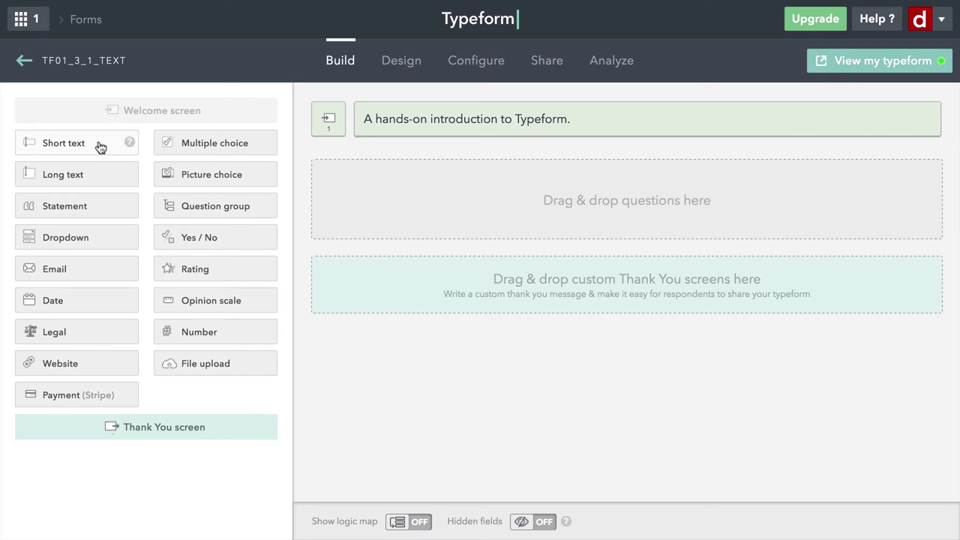
Step: Add a short text question reading "Let's begin with you. What's your first name?"
{"action": "left_click_drag", "start_coordinate": [100, 146], "coordinate": [406, 182]}
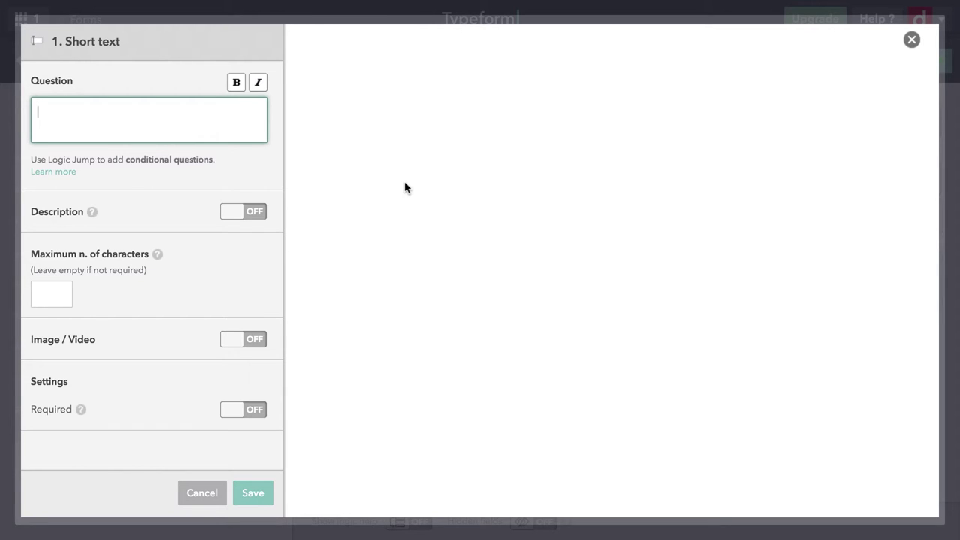
{"action": "type", "text": "Let's beg"}
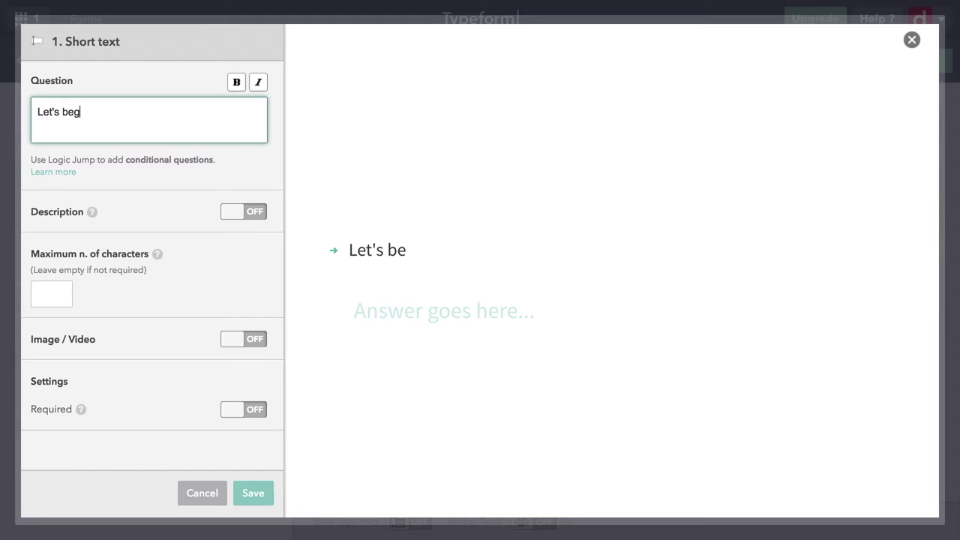
{"action": "type", "text": "in with yiou"}
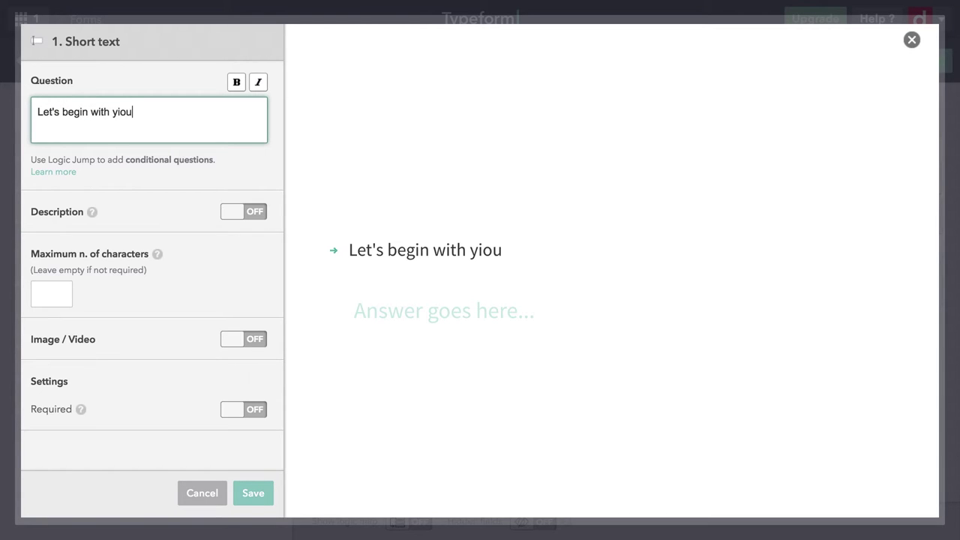
{"action": "key", "text": "BackSpace"}
{"action": "key", "text": "BackSpace"}
{"action": "key", "text": "BackSpace"}
{"action": "type", "text": "ou. What's your "}
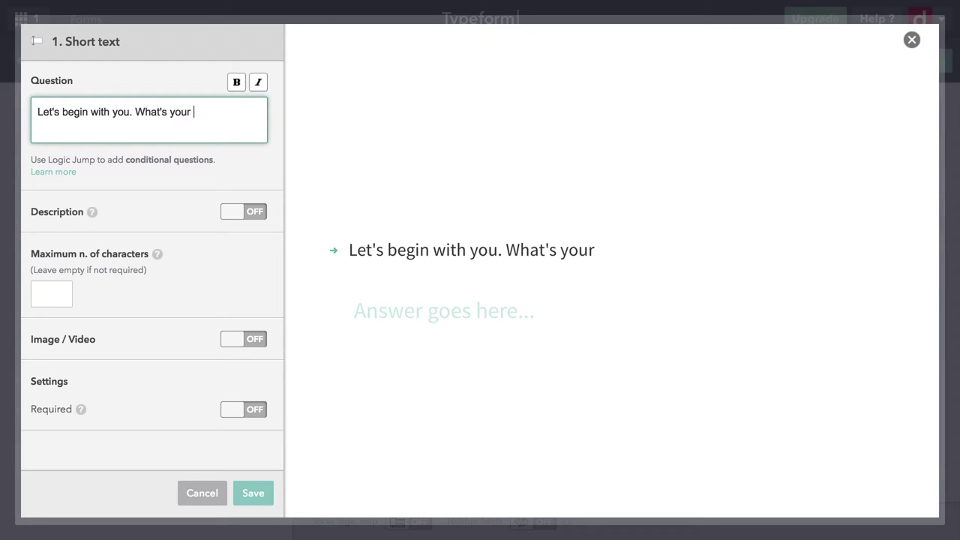
{"action": "type", "text": "first name?"}
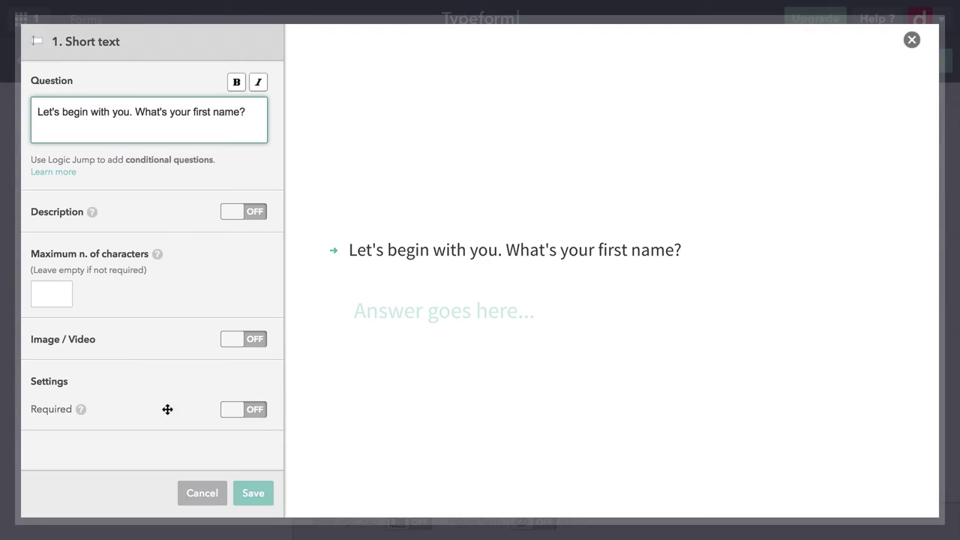
Step: Make the first-name question required and save it
{"action": "left_click", "coordinate": [237, 416]}
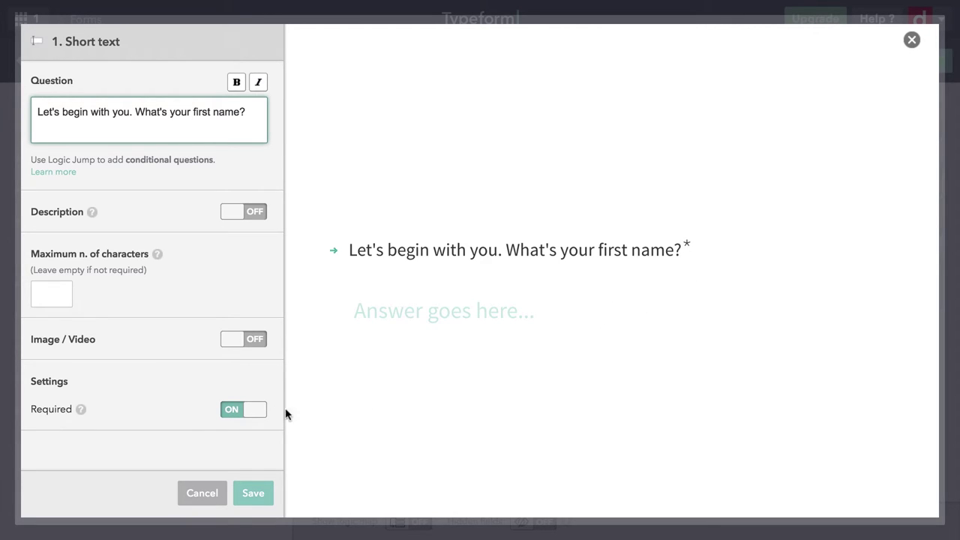
{"action": "left_click", "coordinate": [258, 415]}
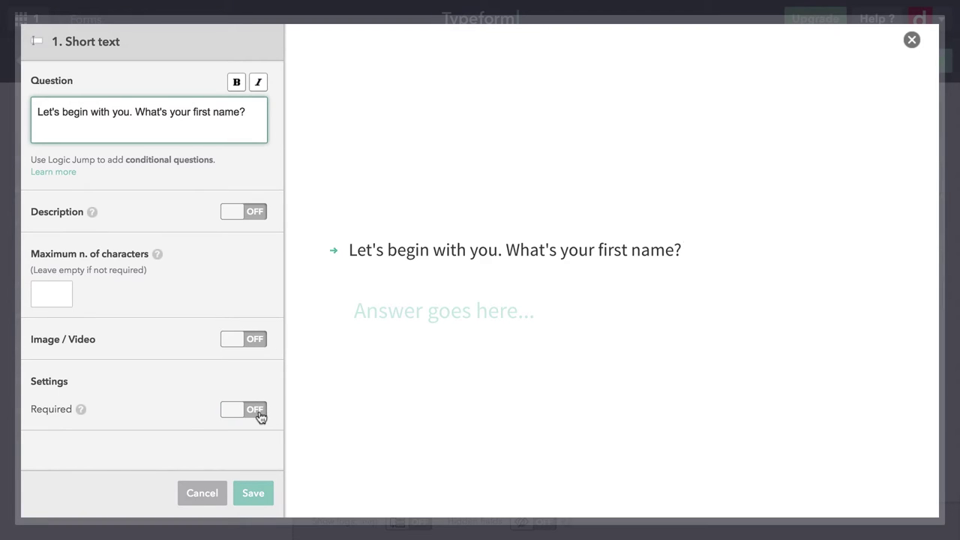
{"action": "left_click", "coordinate": [260, 416]}
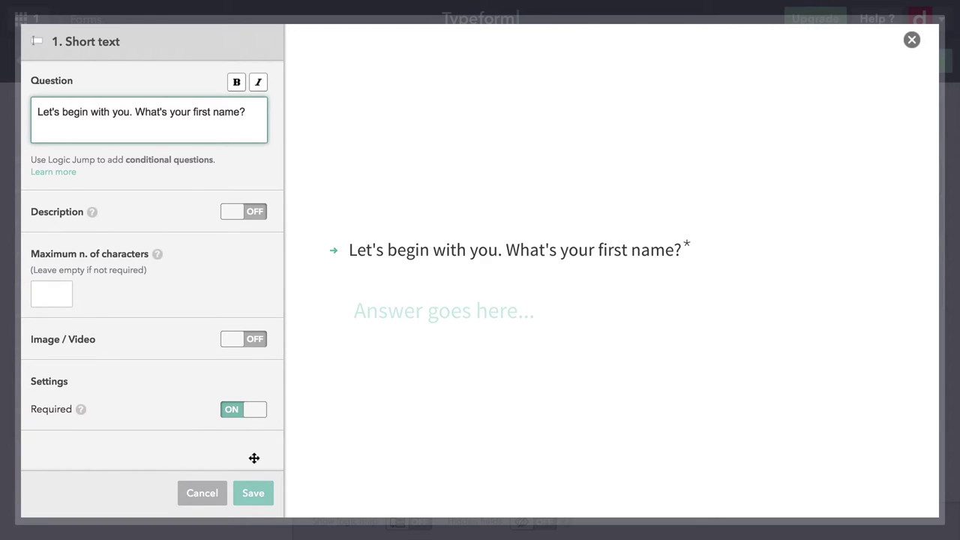
{"action": "left_click", "coordinate": [257, 495]}
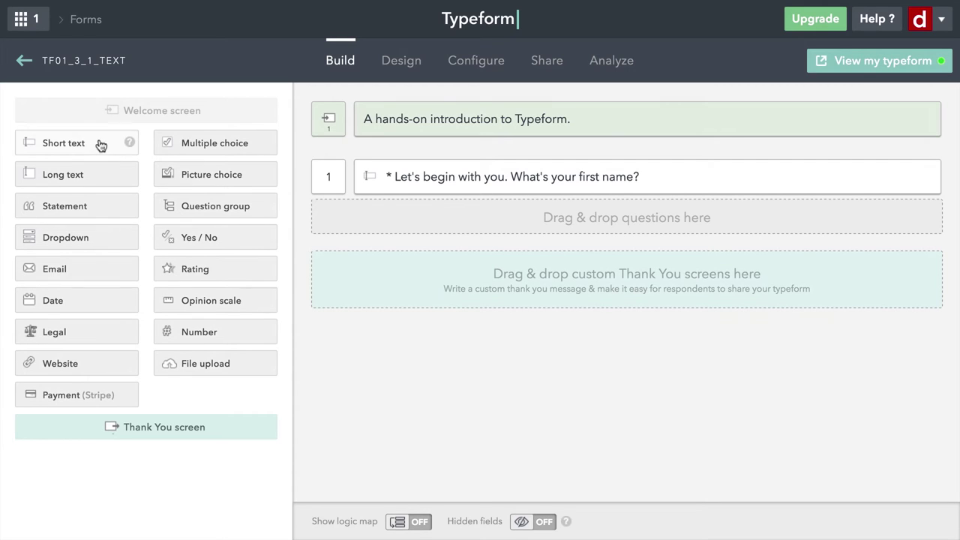
Step: Add a second short text question reading "Hi, [question 1 answer variable]. What's your email address?" below the first and save it
{"action": "left_click_drag", "start_coordinate": [78, 143], "coordinate": [55, 150]}
{"action": "left_click_drag", "start_coordinate": [150, 154], "coordinate": [445, 222]}
{"action": "left_click_drag", "start_coordinate": [46, 142], "coordinate": [415, 222]}
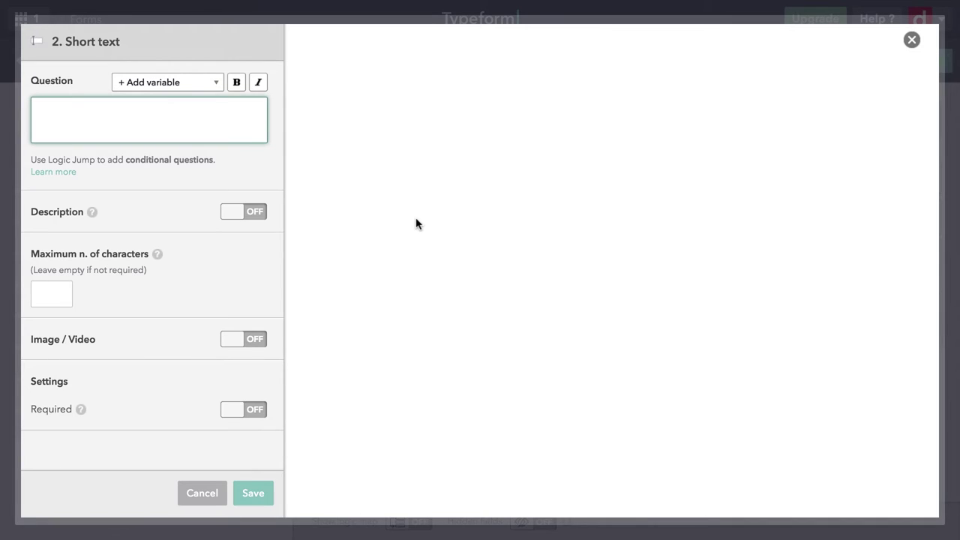
{"action": "type", "text": "Hi,"}
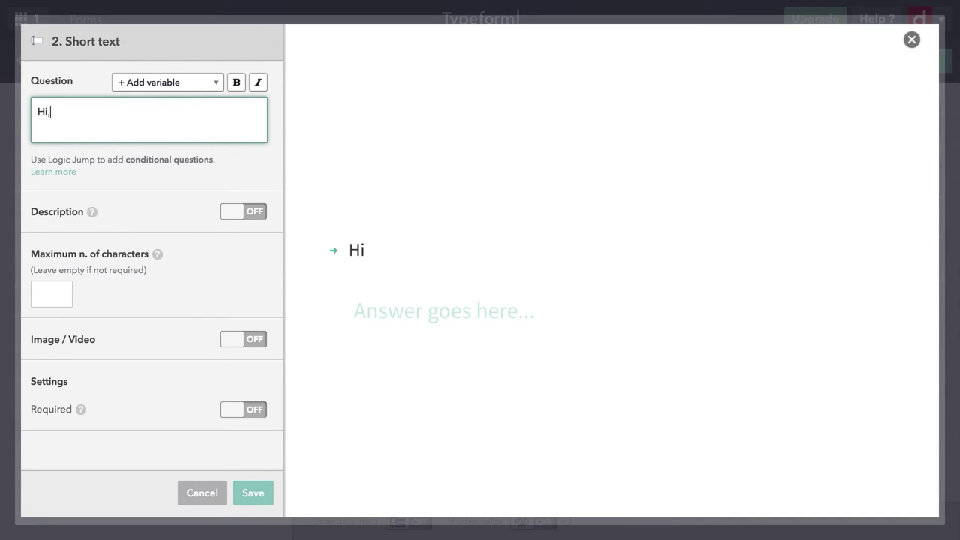
{"action": "left_click", "coordinate": [215, 88]}
{"action": "left_click", "coordinate": [182, 114]}
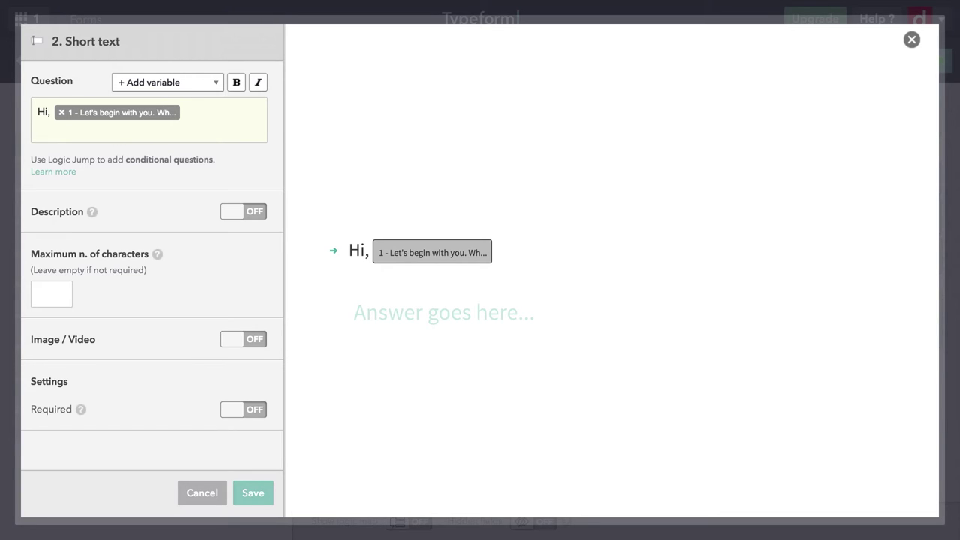
{"action": "type", "text": ". What's"}
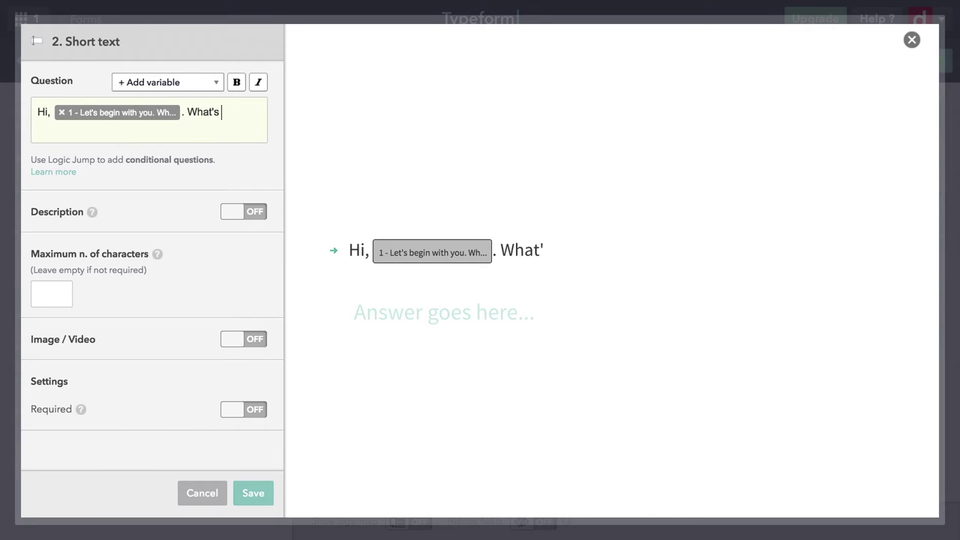
{"action": "type", "text": " your email addr"}
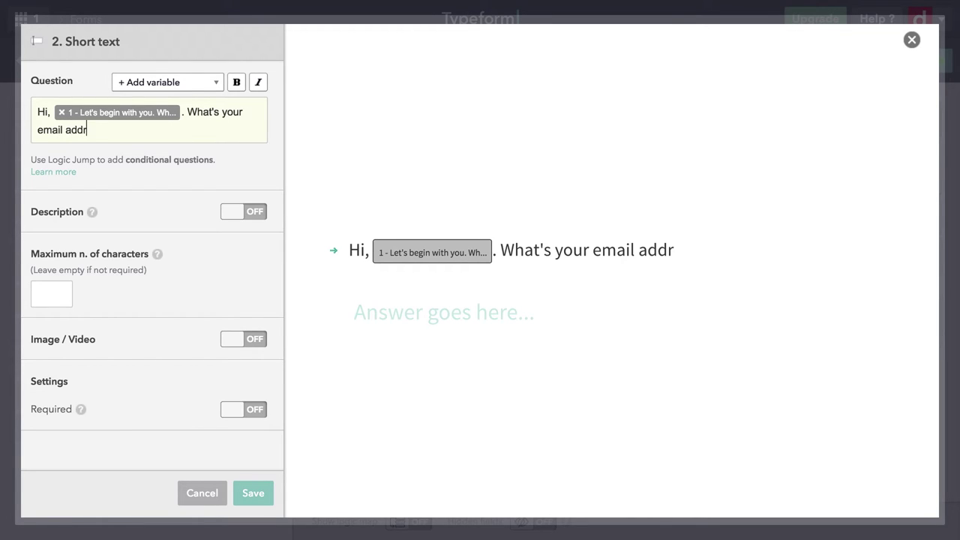
{"action": "type", "text": "ess?"}
{"action": "left_click", "coordinate": [254, 494]}
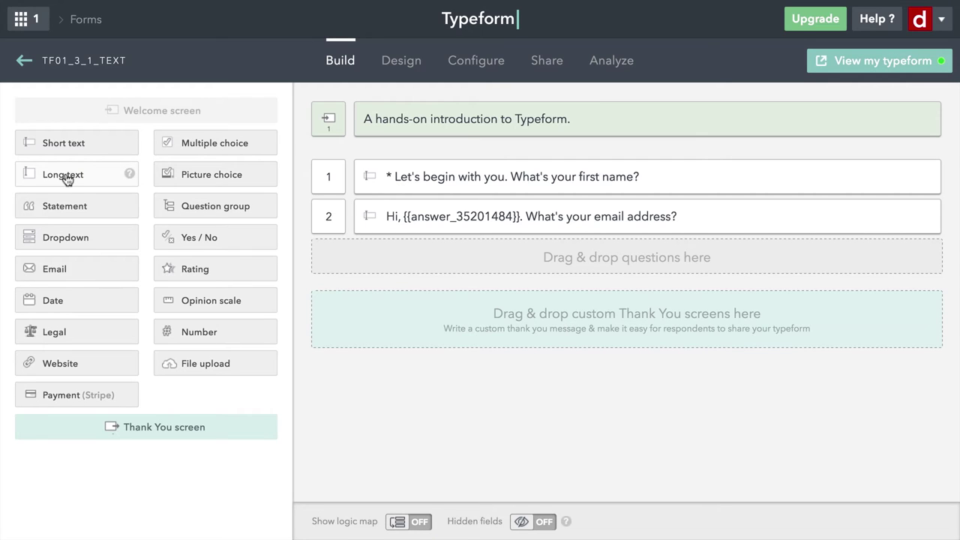
Step: Add a long text question below the email question, beginning "Thanks for that. Next, [question 1 answer variable]"
{"action": "left_click_drag", "start_coordinate": [66, 179], "coordinate": [413, 260]}
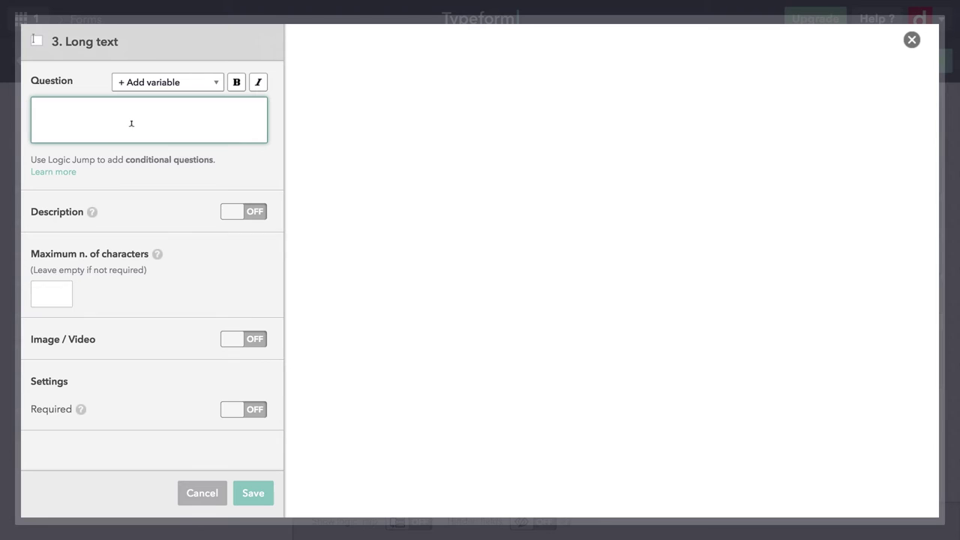
{"action": "type", "text": "Thanks for "}
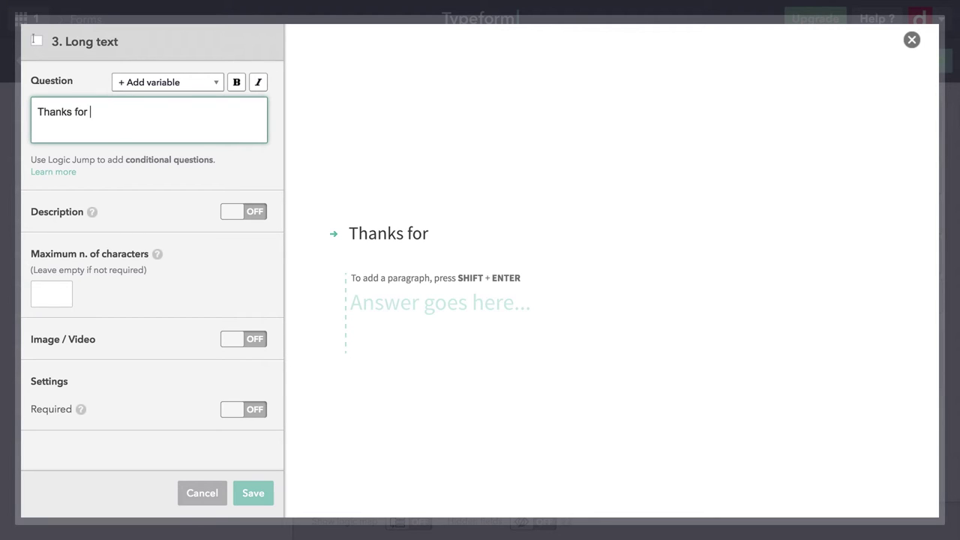
{"action": "type", "text": "that. Next,"}
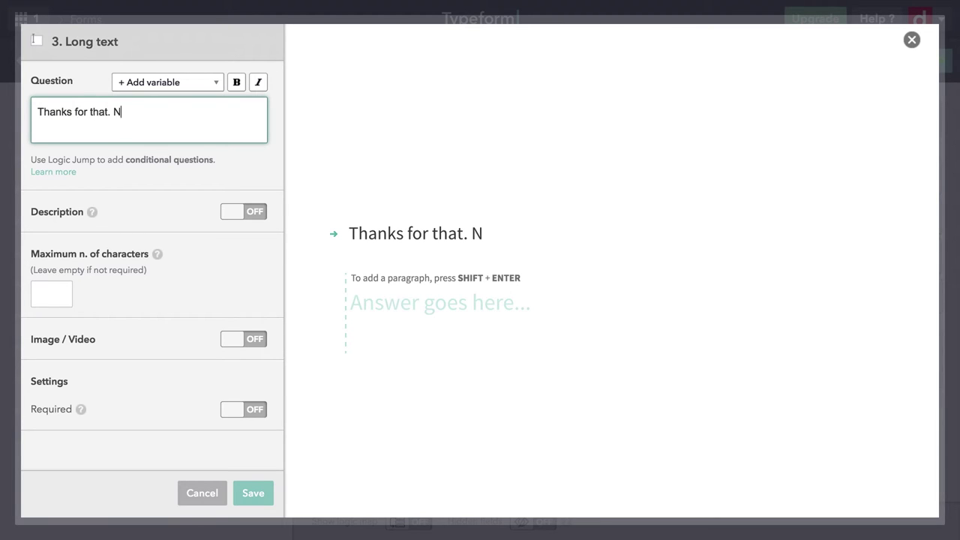
{"action": "left_click", "coordinate": [199, 85]}
{"action": "left_click", "coordinate": [180, 121]}
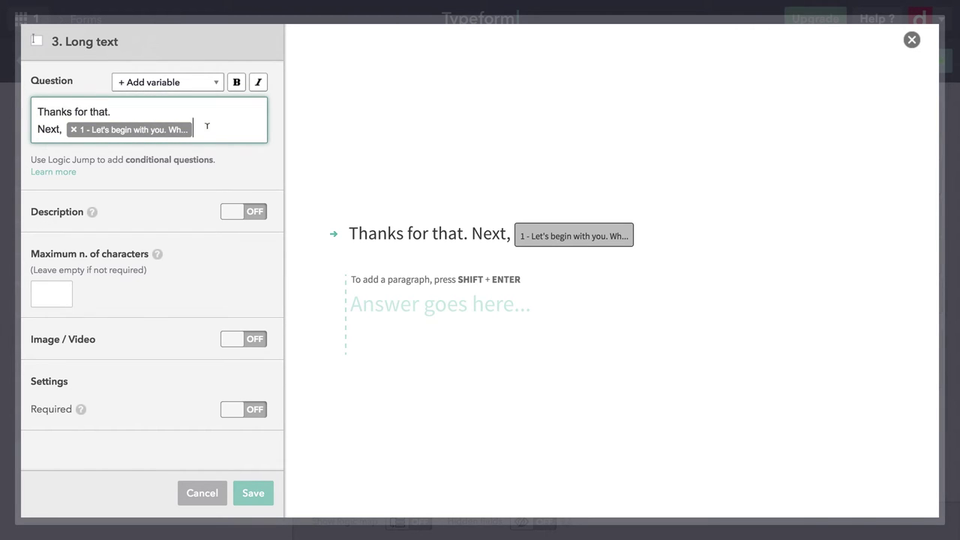
Step: Continue the question with ", please tell me about the things that you would like to learn and, more importantly, how they would help you in your work."
{"action": "type", "text": ", please tell me"}
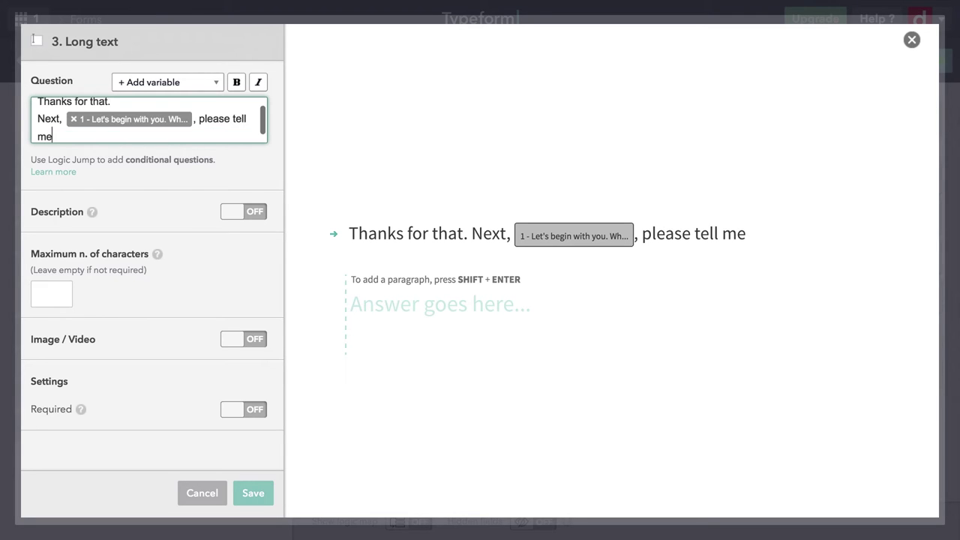
{"action": "type", "text": " about the th"}
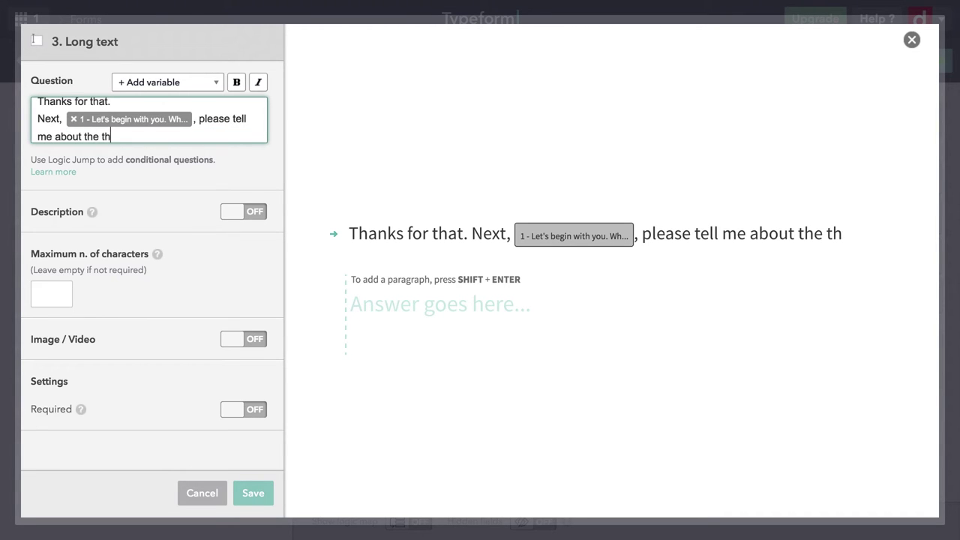
{"action": "type", "text": "ings that you"}
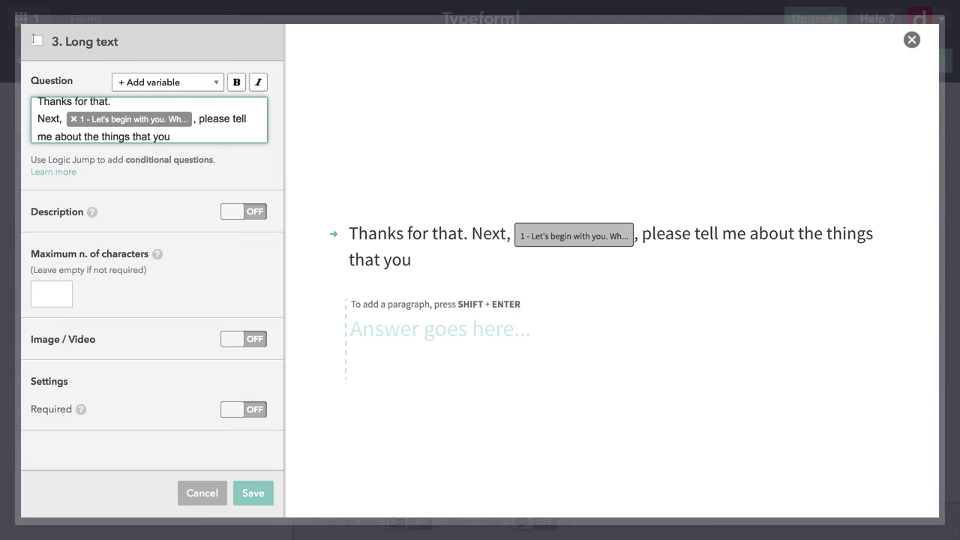
{"action": "type", "text": " would like to lear"}
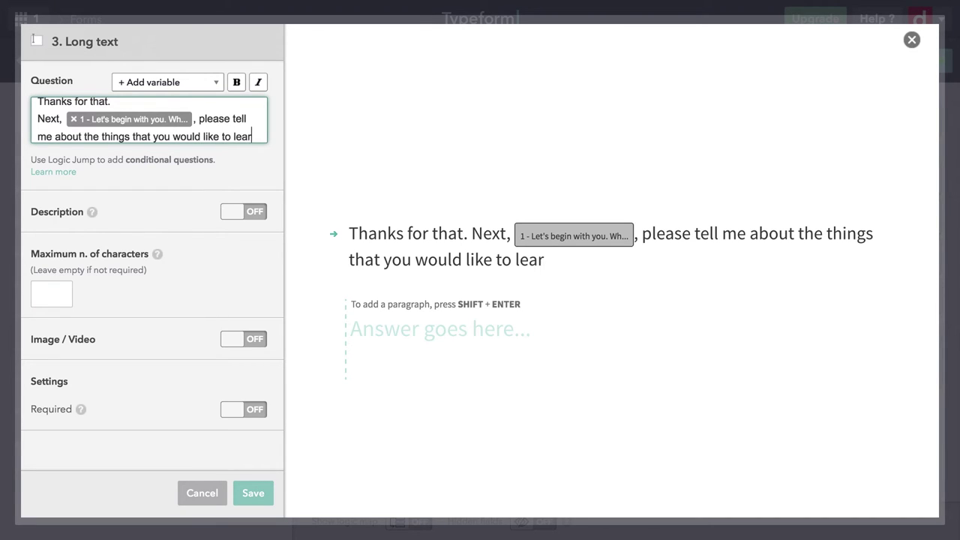
{"action": "type", "text": "n and"}
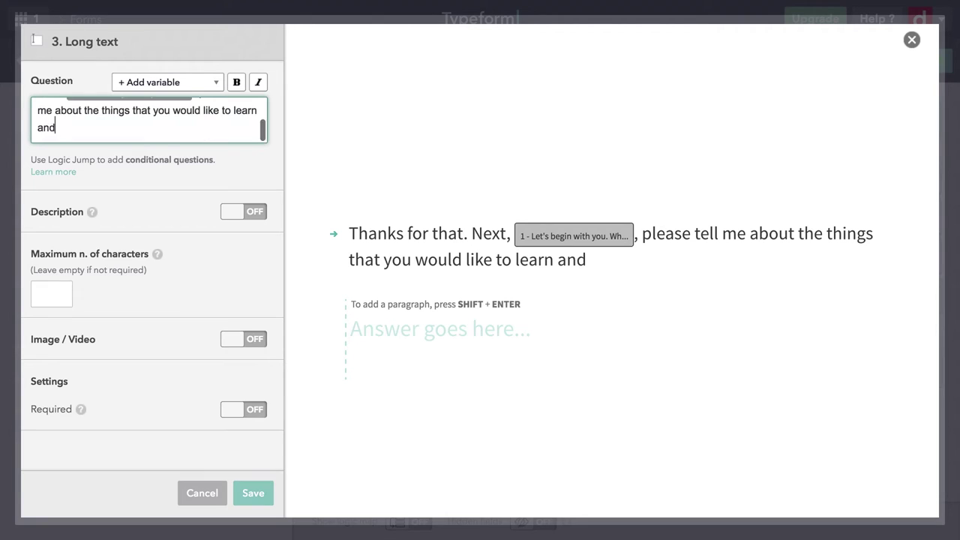
{"action": "type", "text": ", more importan"}
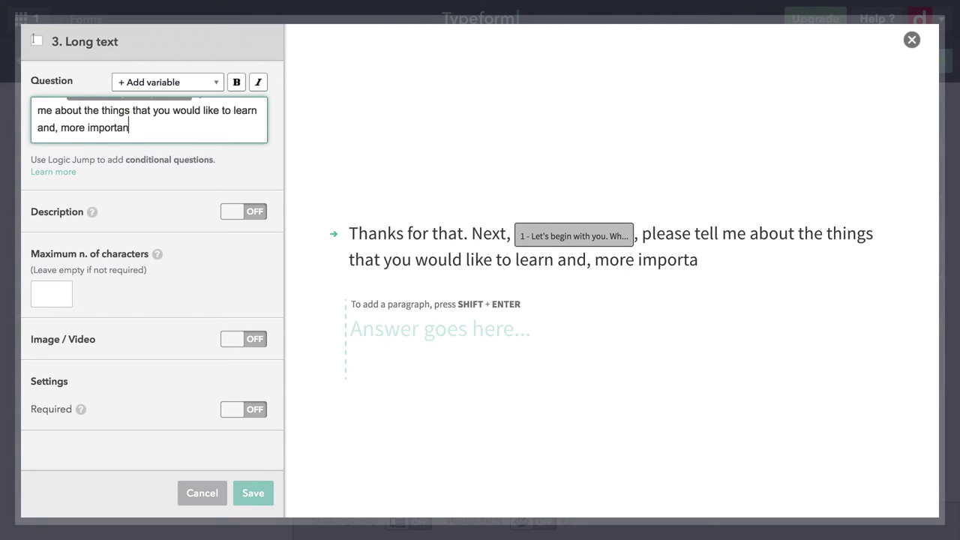
{"action": "type", "text": "tly, how "}
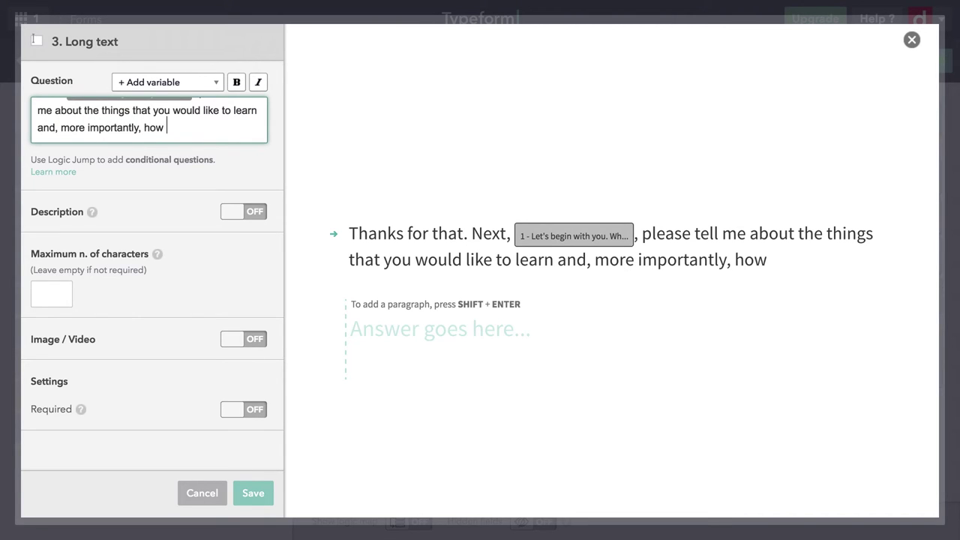
{"action": "type", "text": "they would help hyou"}
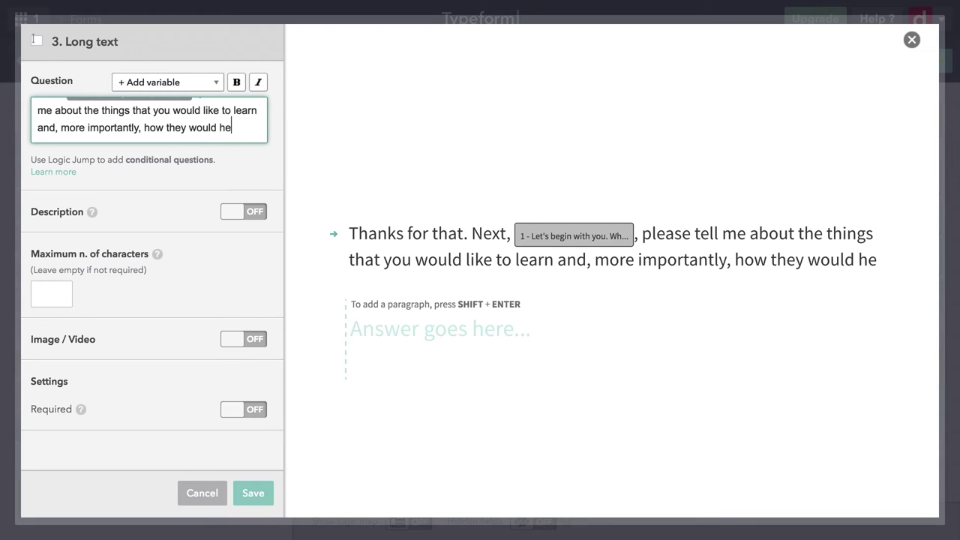
{"action": "key", "text": "BackSpace"}
{"action": "key", "text": "BackSpace"}
{"action": "key", "text": "BackSpace"}
{"action": "key", "text": "BackSpace"}
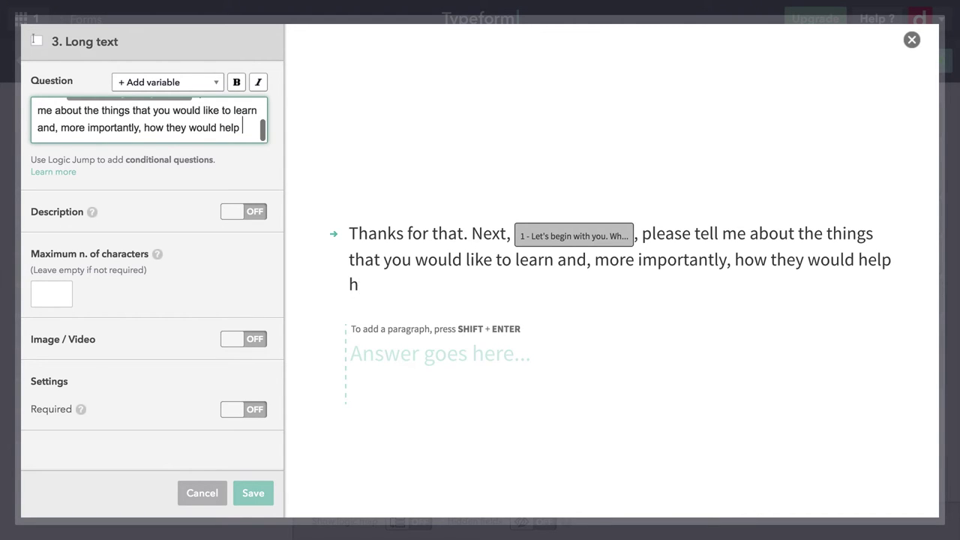
{"action": "type", "text": "you in your wo"}
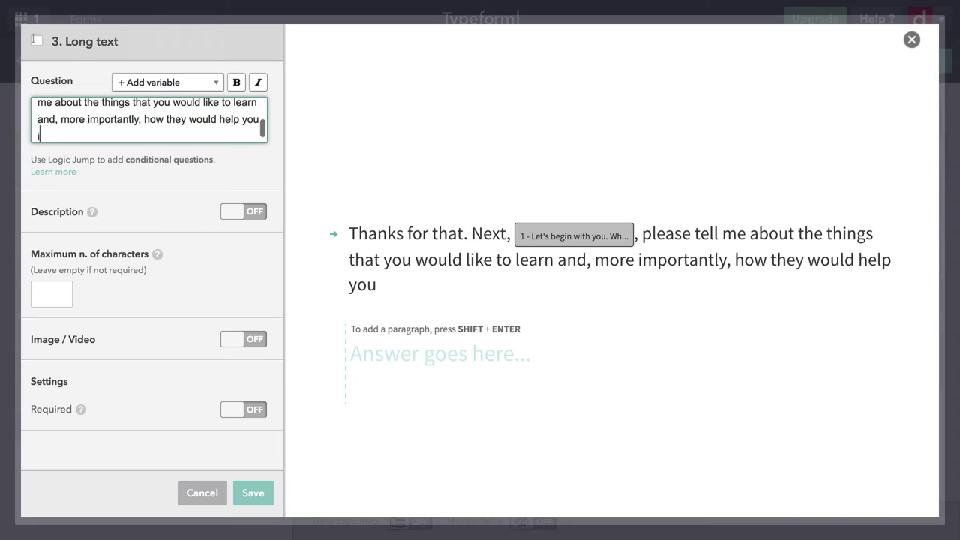
{"action": "type", "text": "rk."}
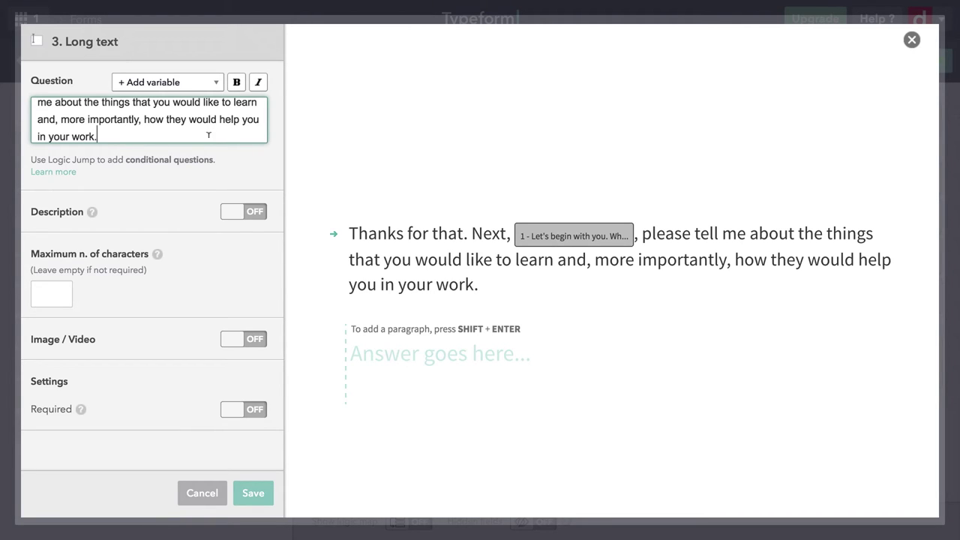
Step: Add a description giving the 999-character limit (approximately 250 words or 1 page) and asking only for what would be helpful, and save the question
{"action": "left_click", "coordinate": [232, 217]}
{"action": "left_click", "coordinate": [188, 270]}
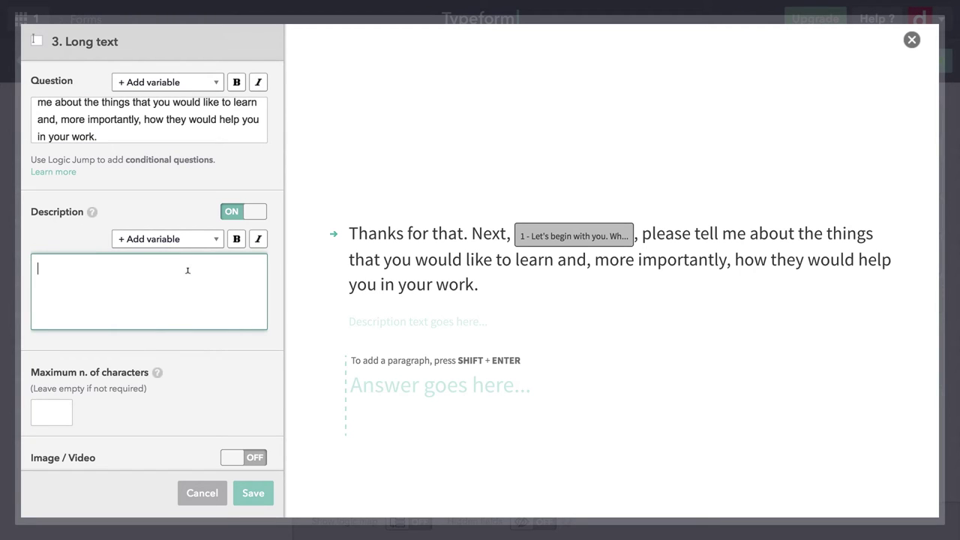
{"action": "type", "text": "You can write up to 999 characters, which is approximately 250 words or 1 page of text. But you only need to share what you think would be helpful."}
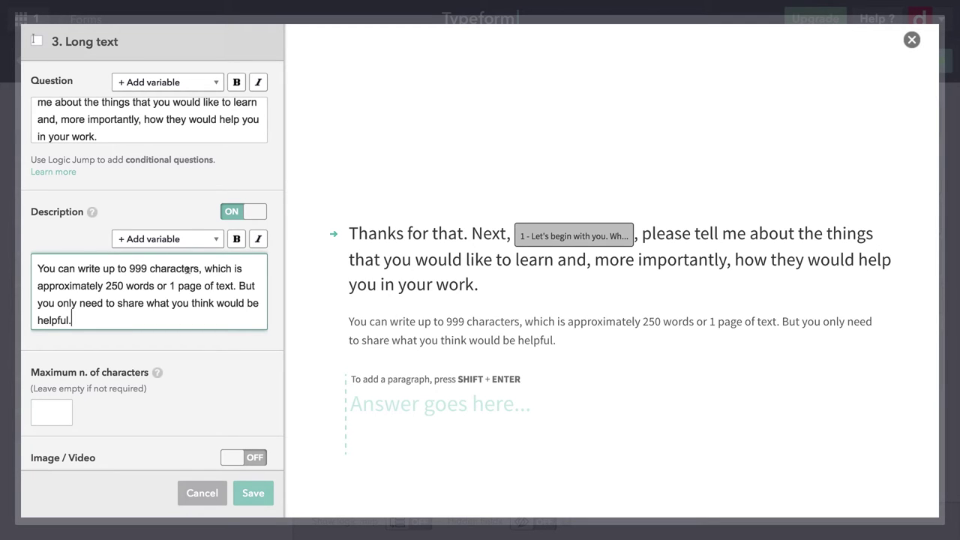
{"action": "scroll", "coordinate": [166, 407], "scroll_direction": "down", "scroll_amount": 3}
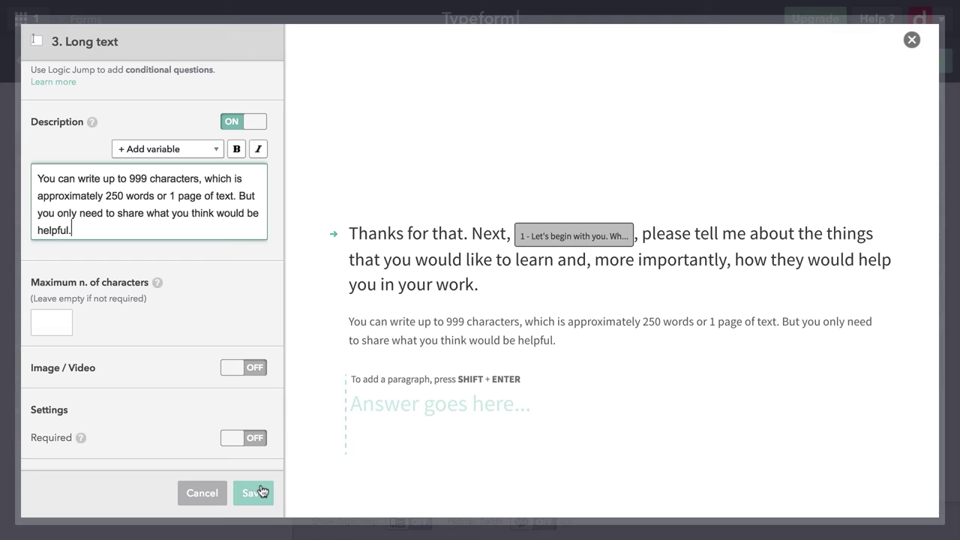
{"action": "left_click", "coordinate": [258, 496]}
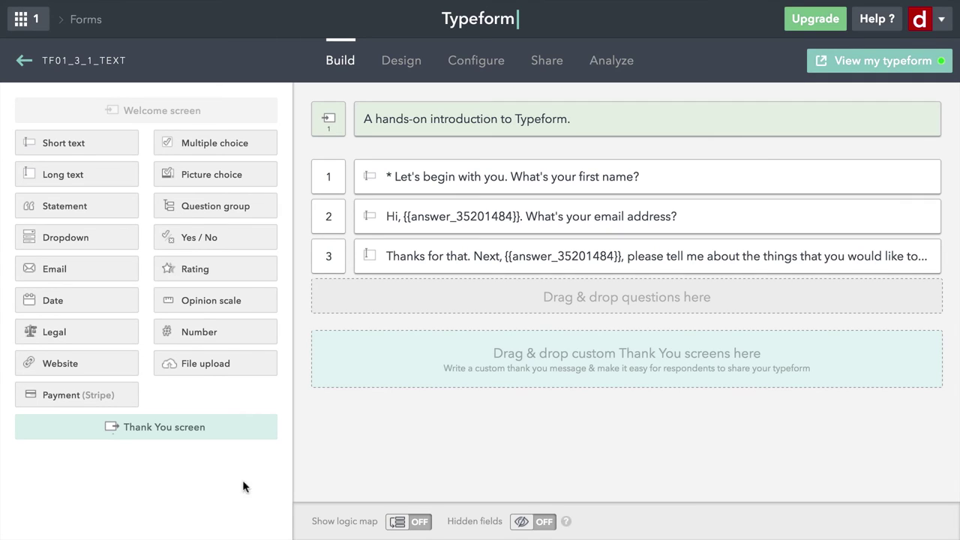
Step: Add a statement below question 3 beginning "Our goal at datalab.cc is to help make data science and data analytics easy, understandable, and useful."
{"action": "left_click", "coordinate": [83, 211]}
{"action": "left_click_drag", "start_coordinate": [82, 211], "coordinate": [453, 297]}
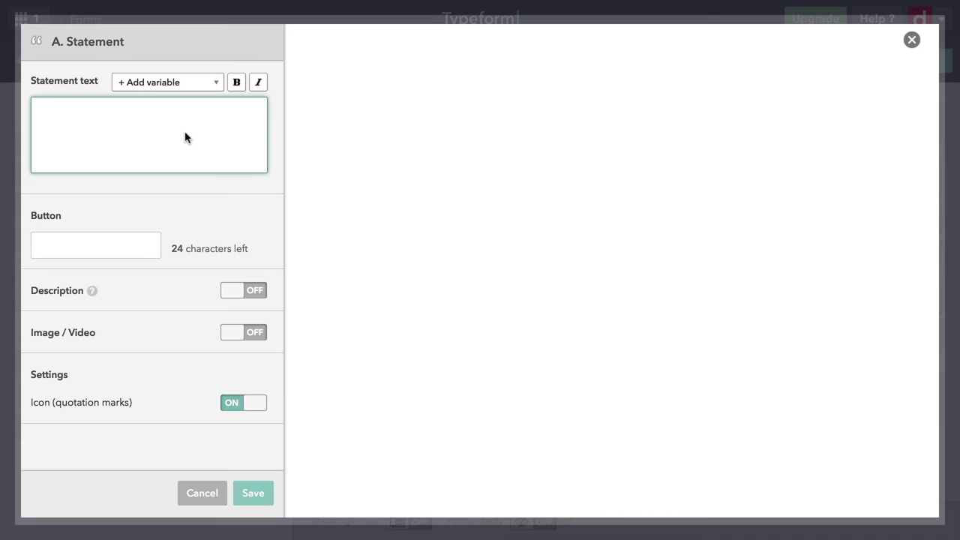
{"action": "type", "text": "Our goal at datalab.cc is to help make data science and data analytics easy, understandable, and useful. We'll help you work fluently with data so you can do the things that are important to you and do them well. (Italicize \"well.\") Leave quote marks on."}
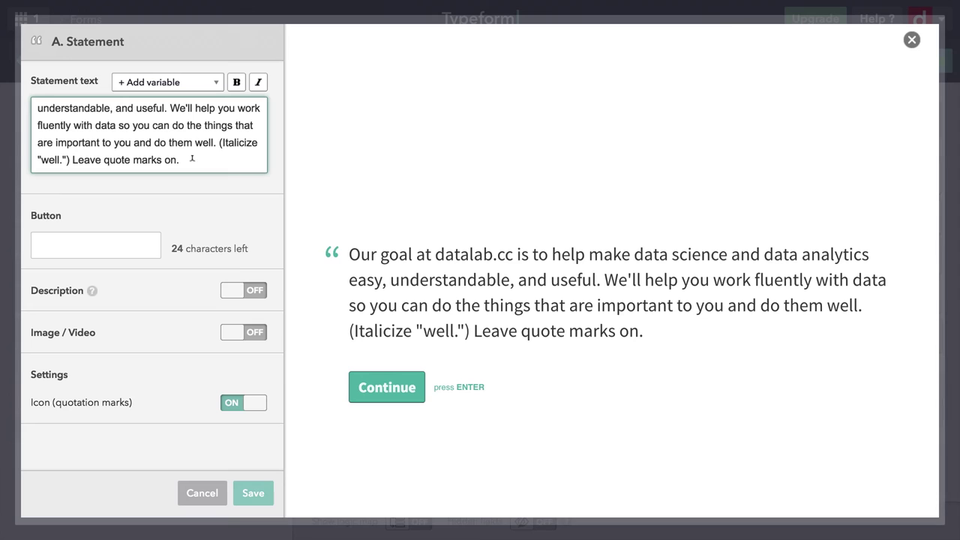
Step: Delete the trailing note "(Italicize "well.") Leave quote marks on." so the statement text ends with "do them well."
{"action": "key", "text": "BackSpace"}
{"action": "key", "text": "BackSpace"}
{"action": "key", "text": "BackSpace"}
{"action": "key", "text": "BackSpace"}
{"action": "key", "text": "BackSpace"}
{"action": "key", "text": "BackSpace"}
{"action": "key", "text": "BackSpace"}
{"action": "key", "text": "BackSpace"}
{"action": "key", "text": "BackSpace"}
{"action": "key", "text": "BackSpace"}
{"action": "key", "text": "BackSpace"}
{"action": "key", "text": "BackSpace"}
{"action": "key", "text": "BackSpace"}
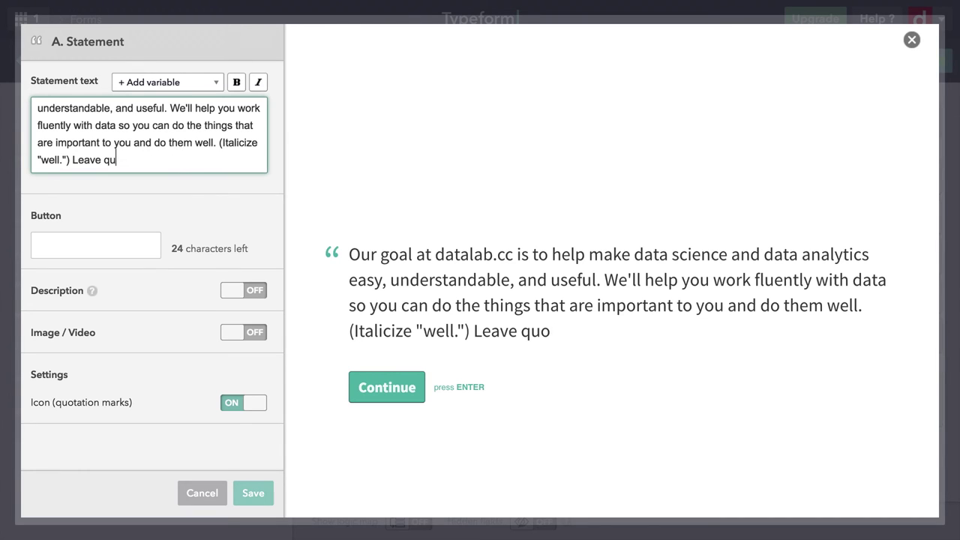
{"action": "key", "text": "BackSpace"}
{"action": "key", "text": "BackSpace"}
{"action": "key", "text": "BackSpace"}
{"action": "key", "text": "BackSpace"}
{"action": "key", "text": "BackSpace"}
{"action": "key", "text": "BackSpace"}
{"action": "key", "text": "BackSpace"}
{"action": "key", "text": "BackSpace"}
{"action": "key", "text": "BackSpace"}
{"action": "key", "text": "BackSpace"}
{"action": "key", "text": "BackSpace"}
{"action": "key", "text": "BackSpace"}
{"action": "key", "text": "BackSpace"}
{"action": "key", "text": "BackSpace"}
{"action": "key", "text": "BackSpace"}
{"action": "key", "text": "BackSpace"}
{"action": "key", "text": "BackSpace"}
{"action": "key", "text": "BackSpace"}
{"action": "key", "text": "BackSpace"}
{"action": "key", "text": "BackSpace"}
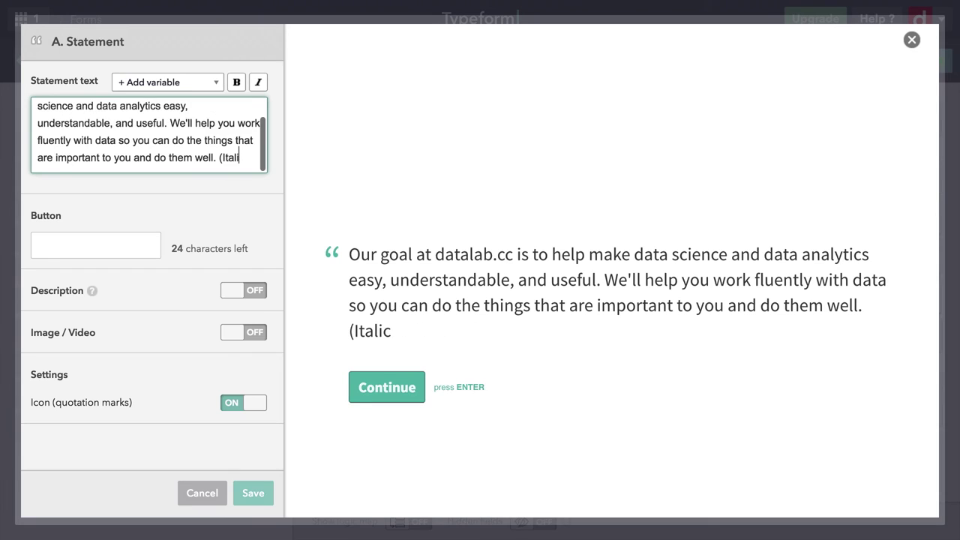
{"action": "key", "text": "BackSpace"}
{"action": "key", "text": "BackSpace"}
{"action": "key", "text": "BackSpace"}
{"action": "key", "text": "BackSpace"}
{"action": "key", "text": "BackSpace"}
{"action": "key", "text": "BackSpace"}
{"action": "key", "text": "BackSpace"}
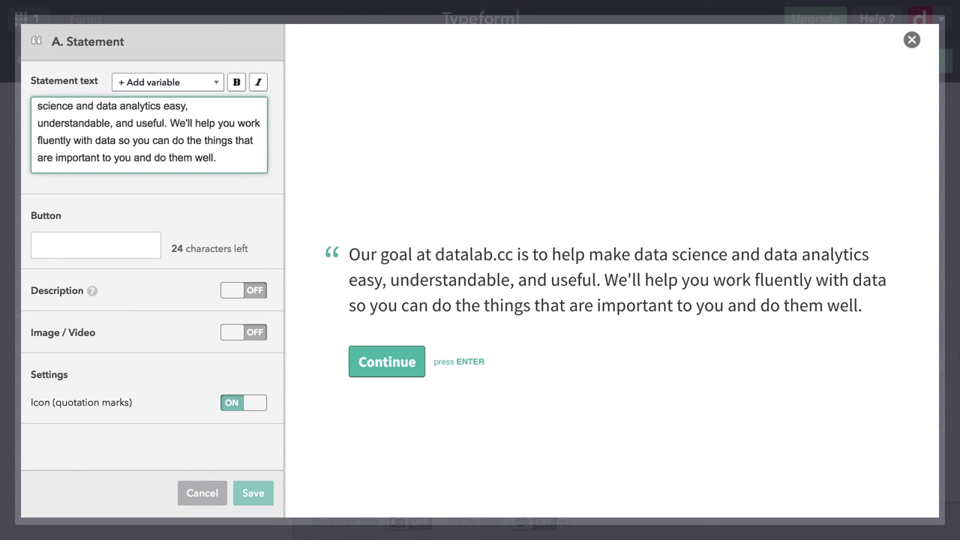
Step: Italicize the word "well" at the end of the statement, keep the quotation marks icon on, and save the statement
{"action": "key", "text": "Left"}
{"action": "key", "text": "shift+Left"}
{"action": "key", "text": "shift+Left"}
{"action": "key", "text": "shift+Left"}
{"action": "key", "text": "shift+Left"}
{"action": "key", "text": "shift+Right"}
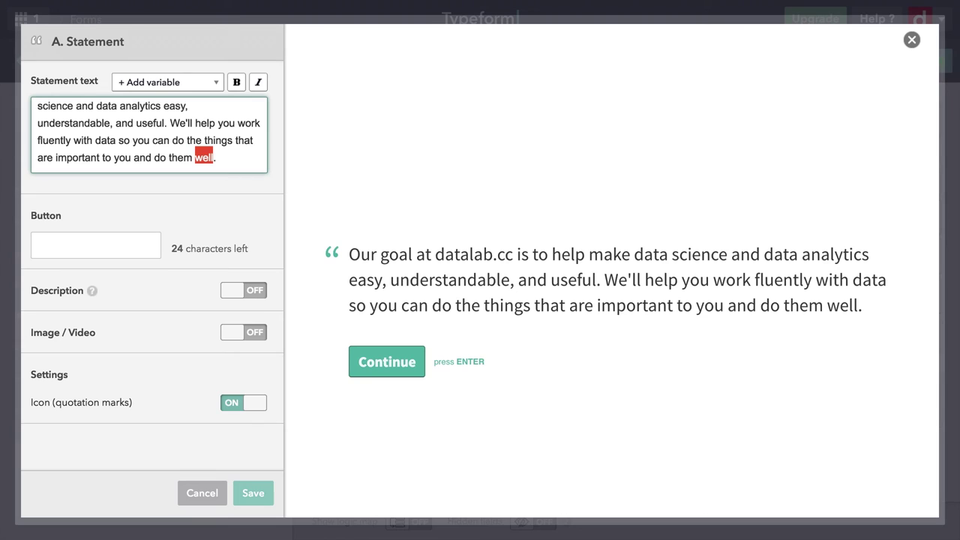
{"action": "left_click", "coordinate": [259, 82]}
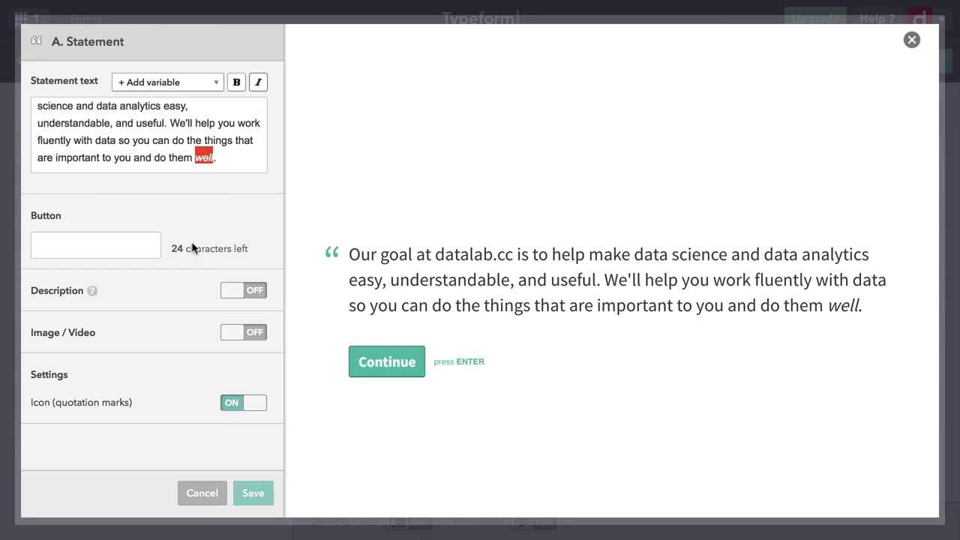
{"action": "left_click", "coordinate": [142, 242]}
{"action": "left_click", "coordinate": [255, 408]}
{"action": "left_click", "coordinate": [257, 406]}
{"action": "left_click", "coordinate": [255, 498]}
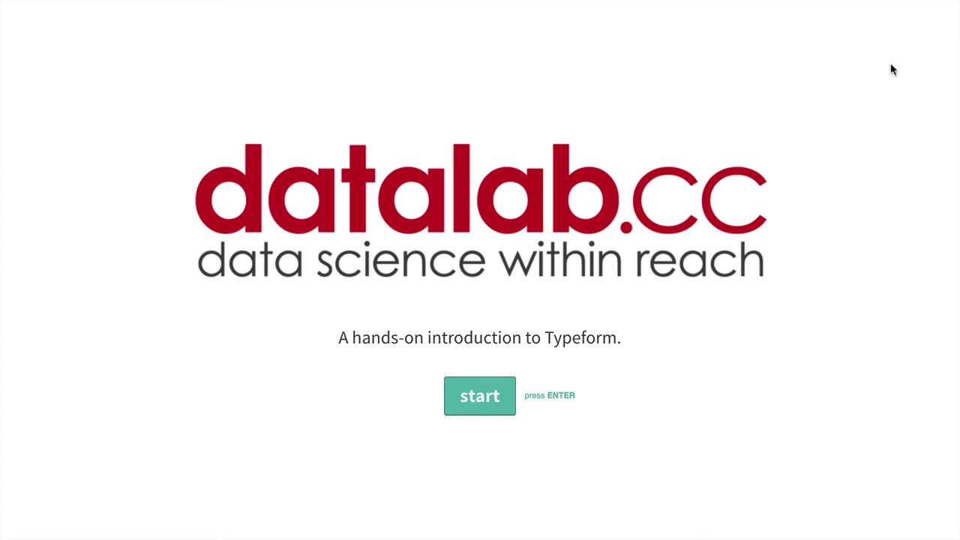
Step: Start the live form and answer the first two questions with the respondent's first name and email address
{"action": "key", "text": "Return"}
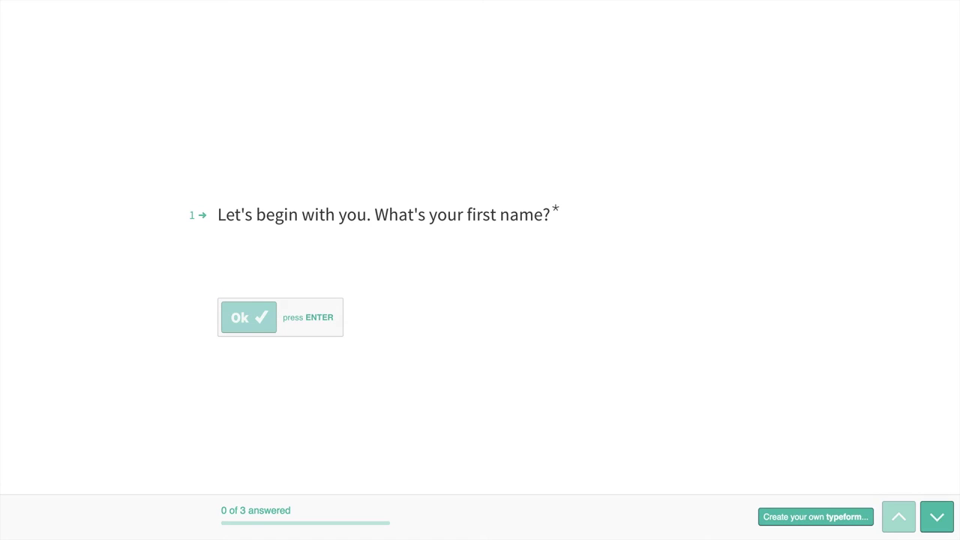
{"action": "type", "text": "Bart"}
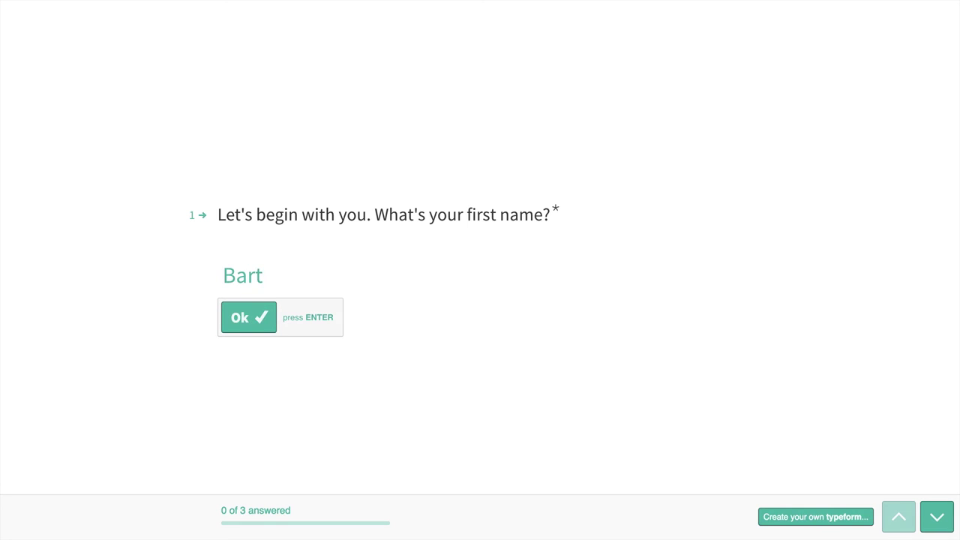
{"action": "key", "text": "Return"}
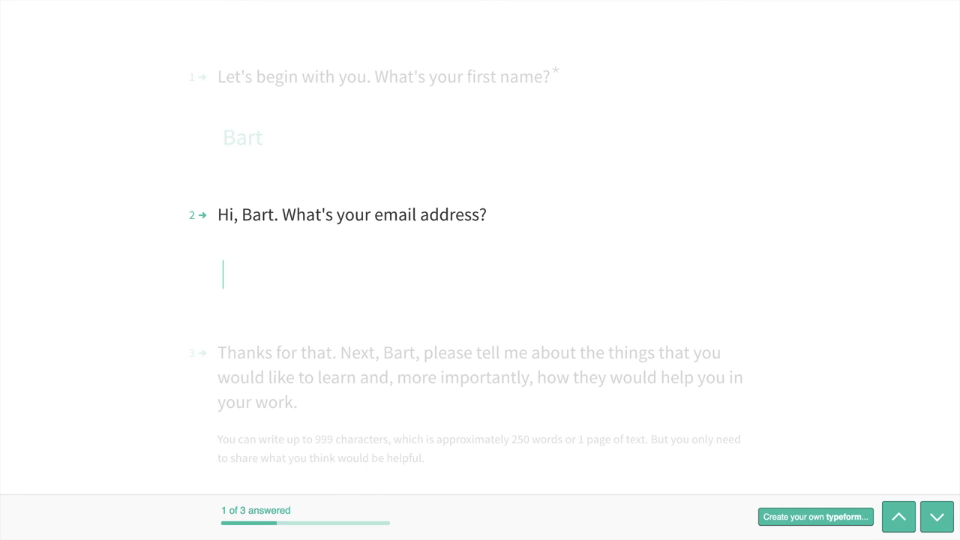
{"action": "type", "text": "b"}
{"action": "key", "text": "BackSpace"}
{"action": "key", "text": "ctrl+v"}
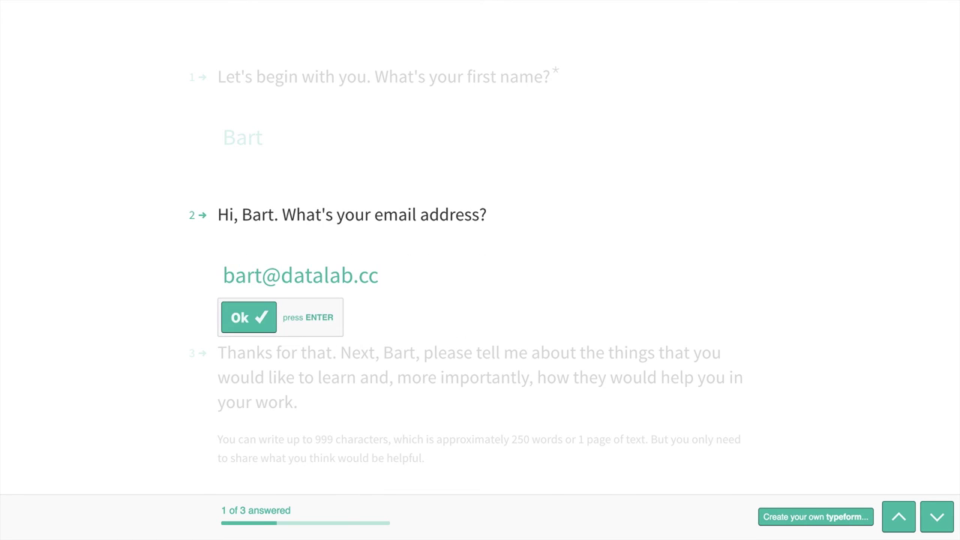
{"action": "key", "text": "Return"}
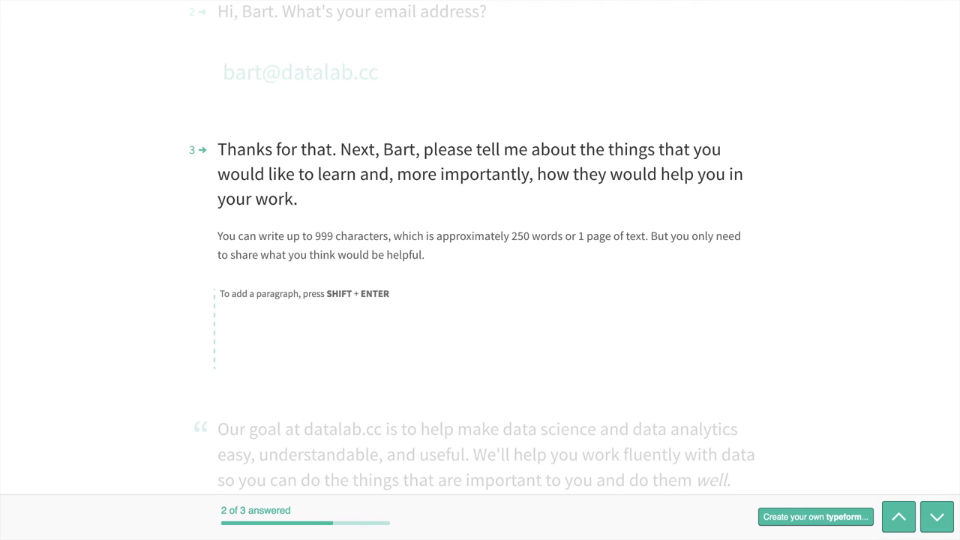
Step: Answer the long text question with "I want to talk to people..." and continue past the statement to the end of the form
{"action": "type", "text": "I wan"}
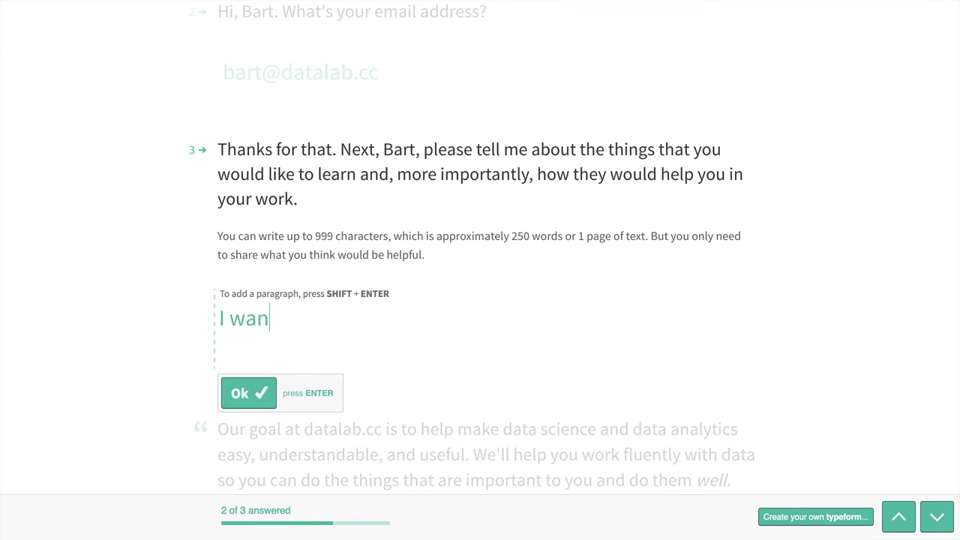
{"action": "type", "text": "t to talk to pe"}
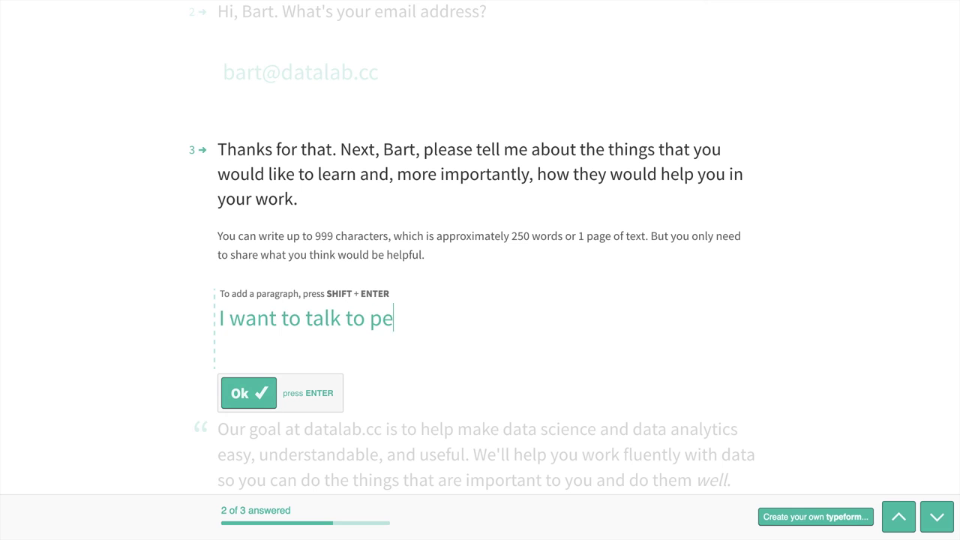
{"action": "type", "text": "ople..."}
{"action": "key", "text": "Return"}
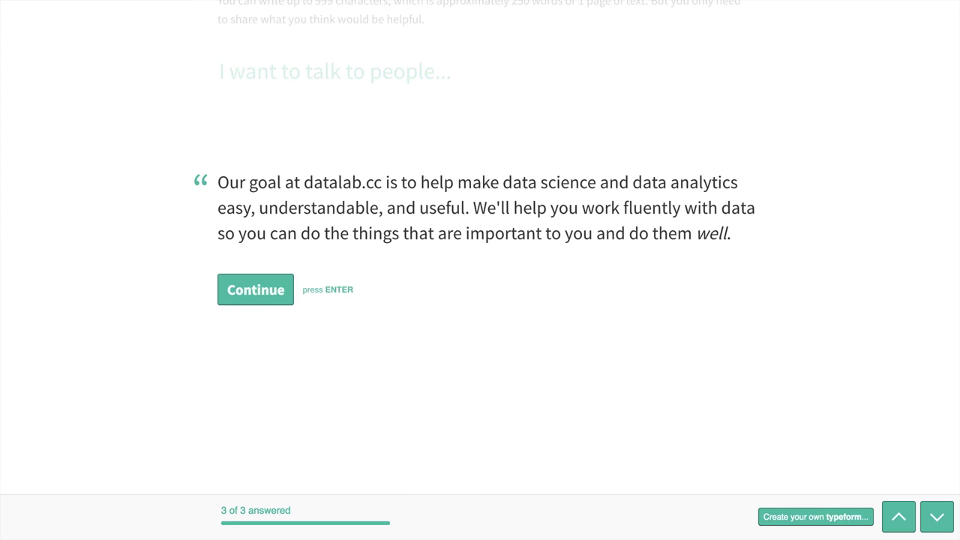
{"action": "key", "text": "Return"}
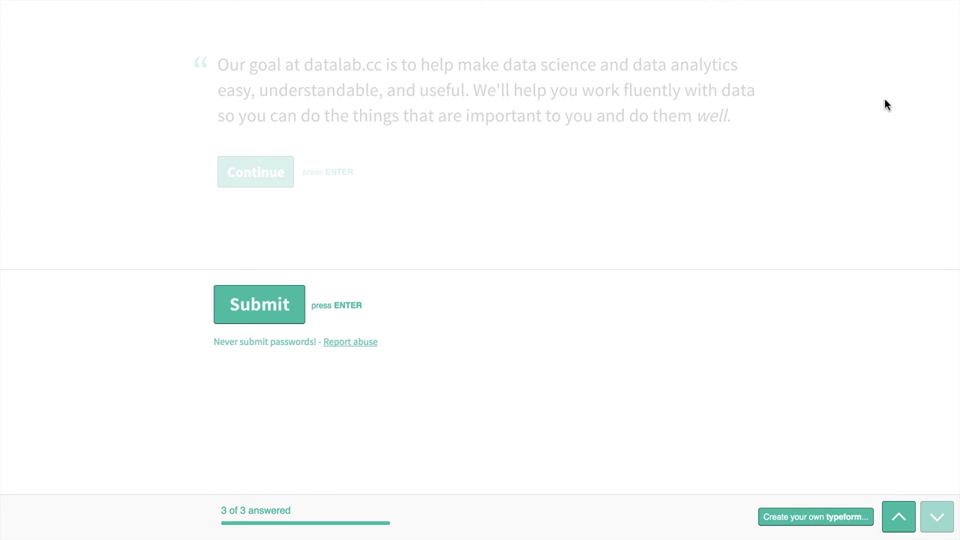